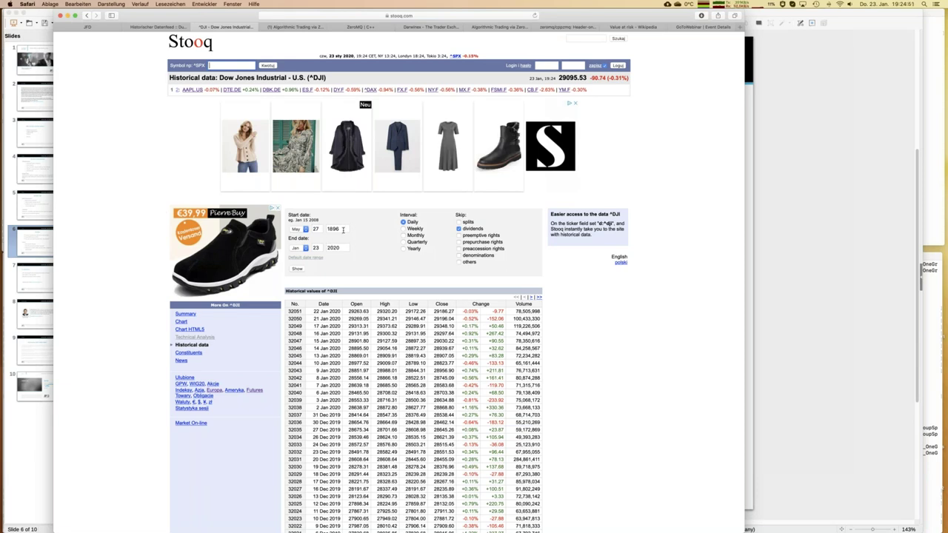
Step: Download the complete daily Dow Jones Industrial (^DJI) price history from Stooq as a CSV file
click(298, 269)
scroll(341, 269, down, 5)
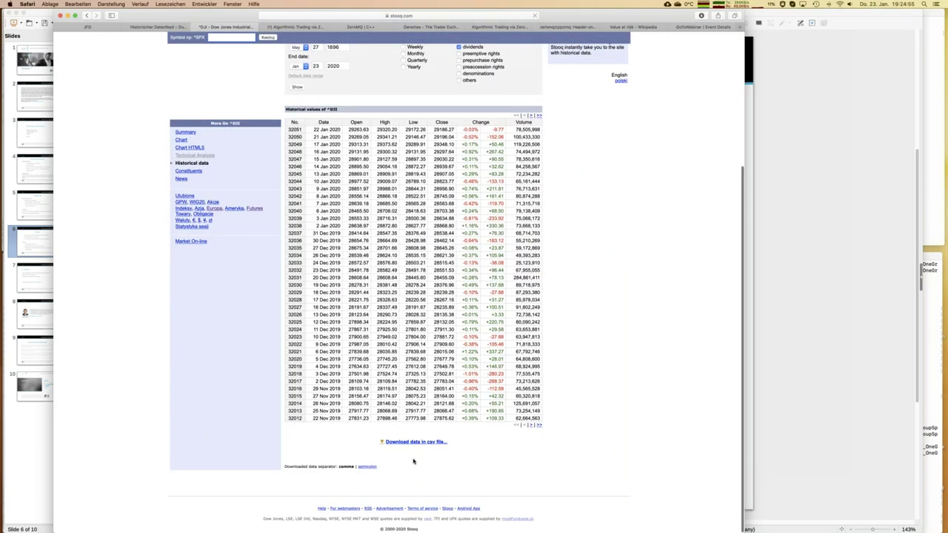
click(414, 442)
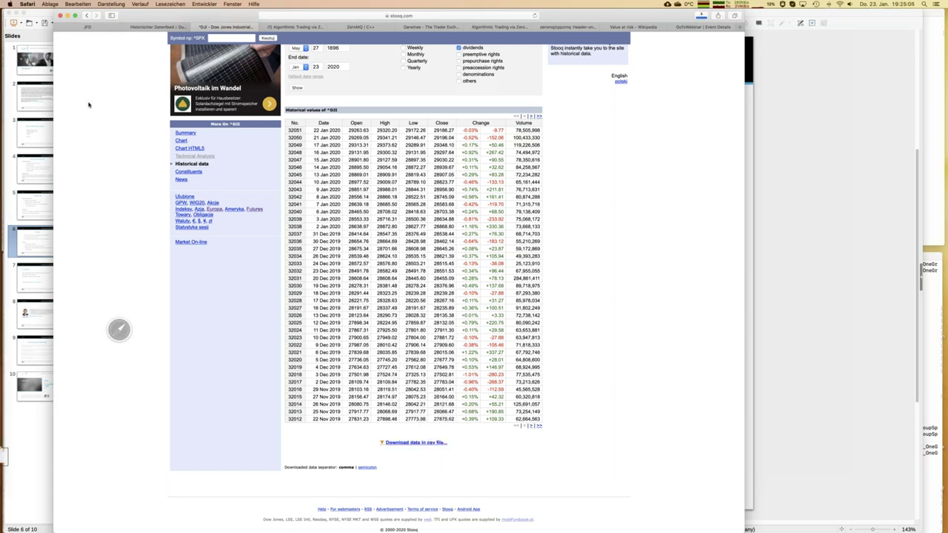
Step: Open the downloaded ^dji_d.csv from the Downloads folder in LibreOffice Calc, accepting the proposed text import settings
click(14, 61)
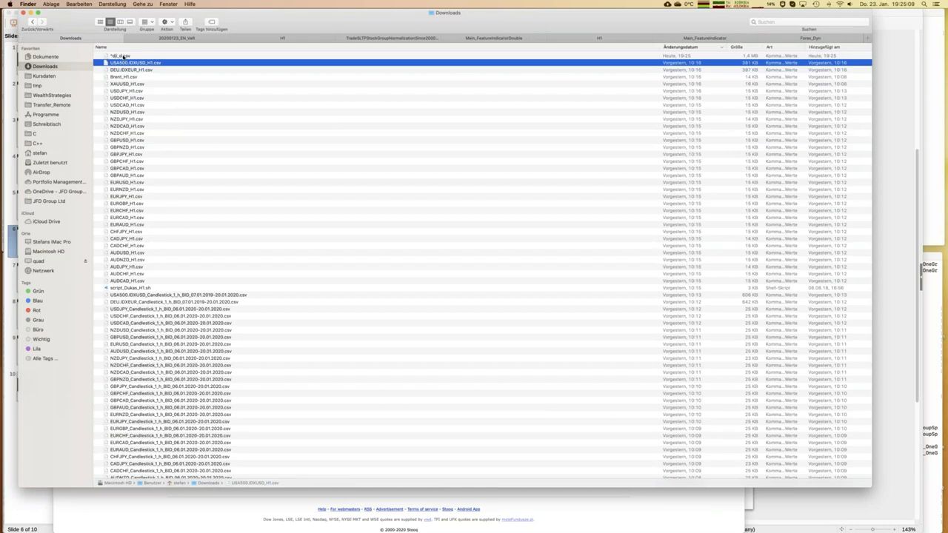
double_click(122, 56)
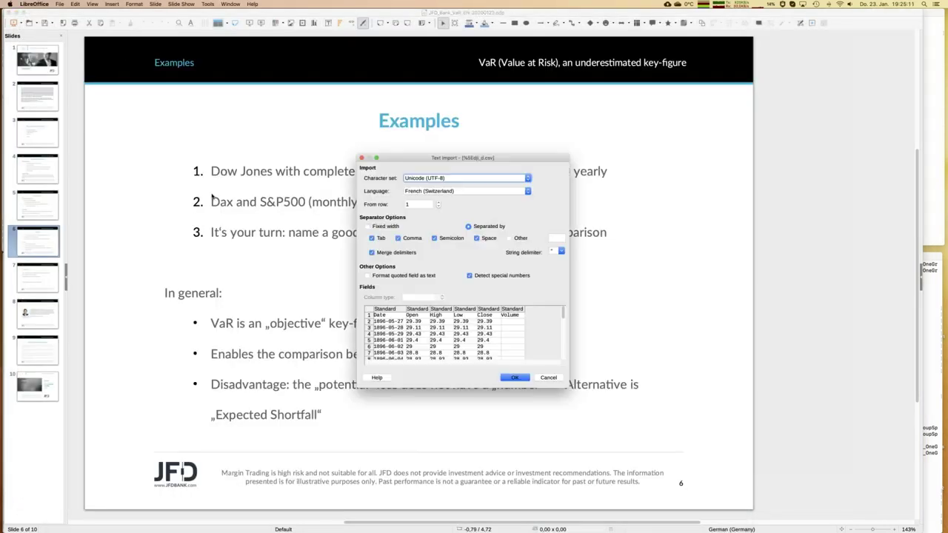
click(515, 378)
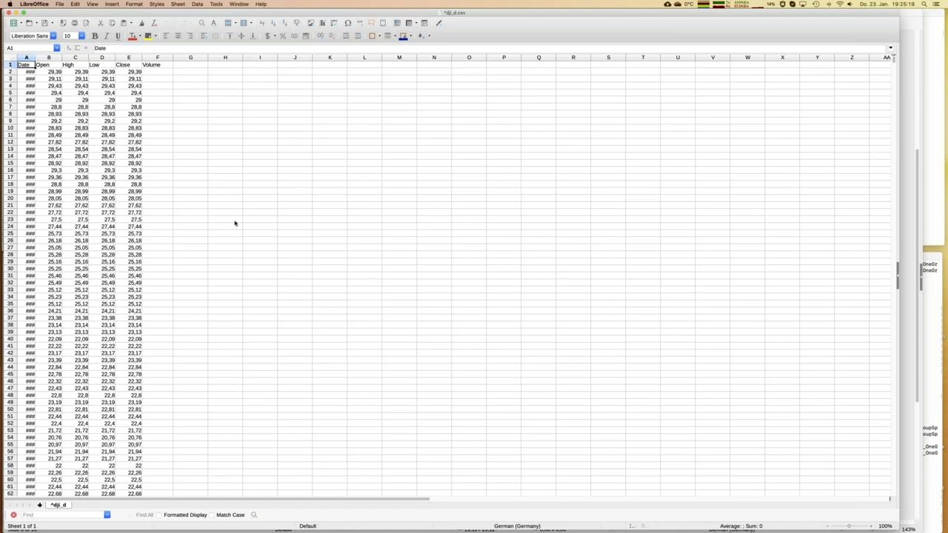
Step: Delete the Volume column F from the imported Dow Jones price table
click(927, 29)
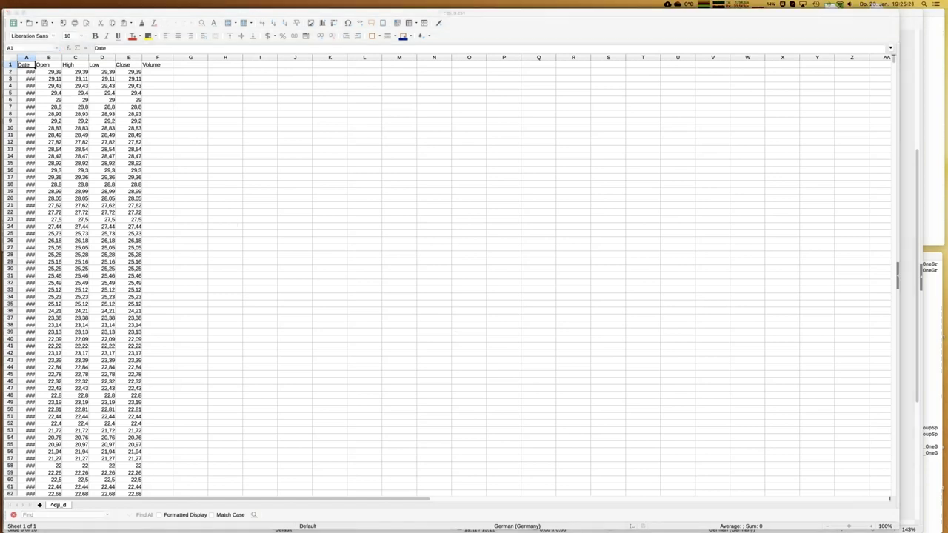
click(870, 526)
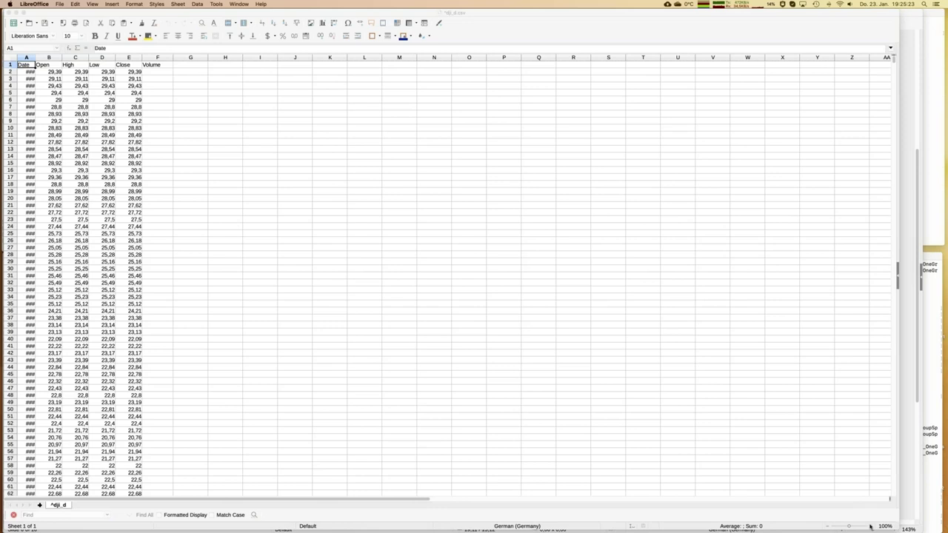
scroll(180, 278, up, 4)
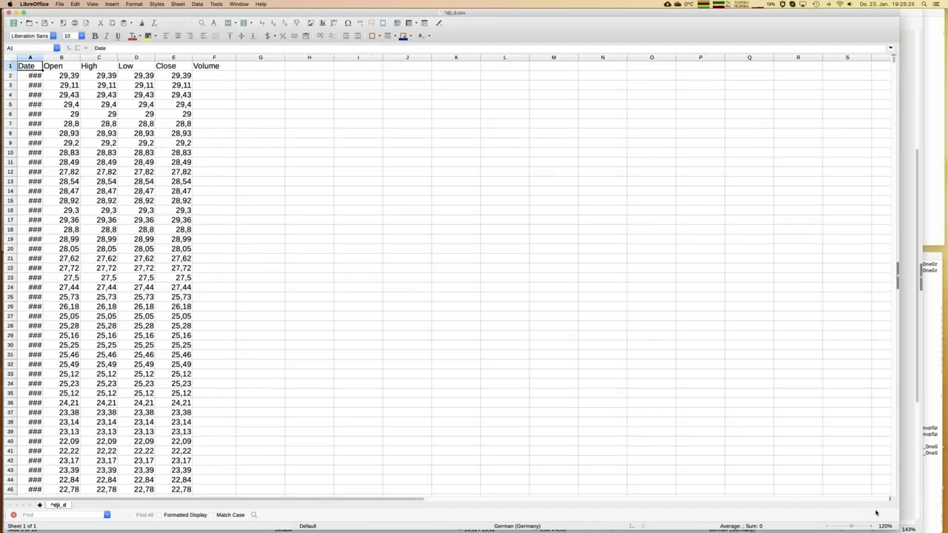
click(219, 58)
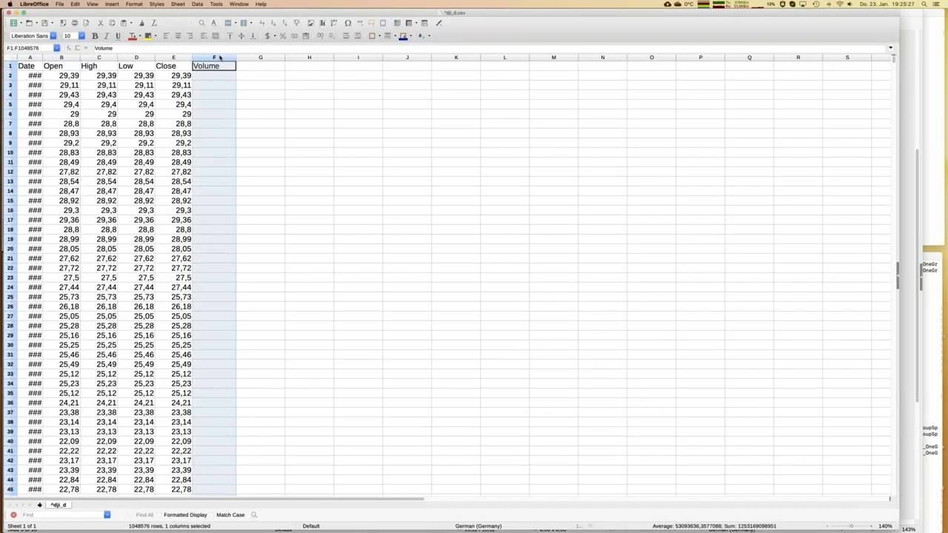
right_click(220, 58)
click(245, 103)
Step: Fit the width of the Date column to its contents so the full dates are readable
click(32, 57)
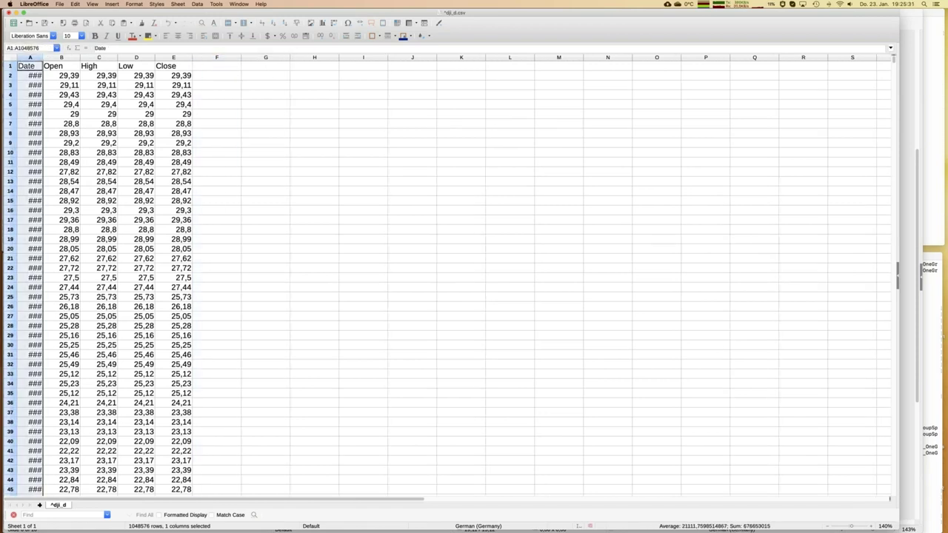
double_click(43, 57)
click(75, 136)
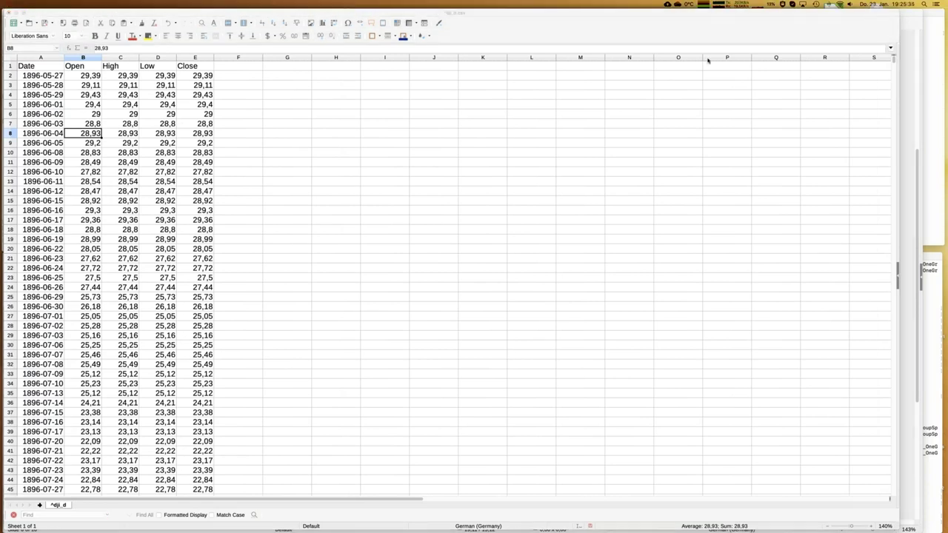
Step: Examine the first and last rows of the price data to check the period it covers
click(126, 106)
click(126, 106)
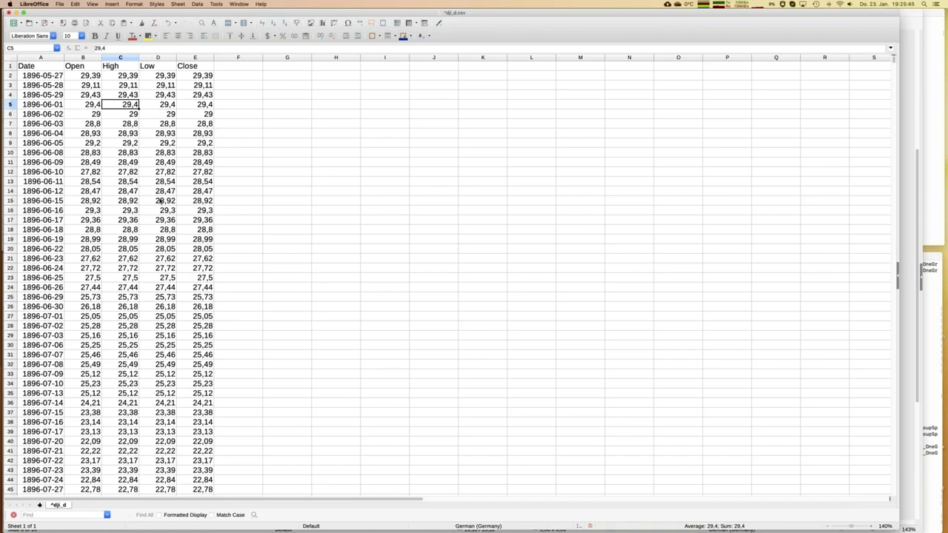
click(175, 299)
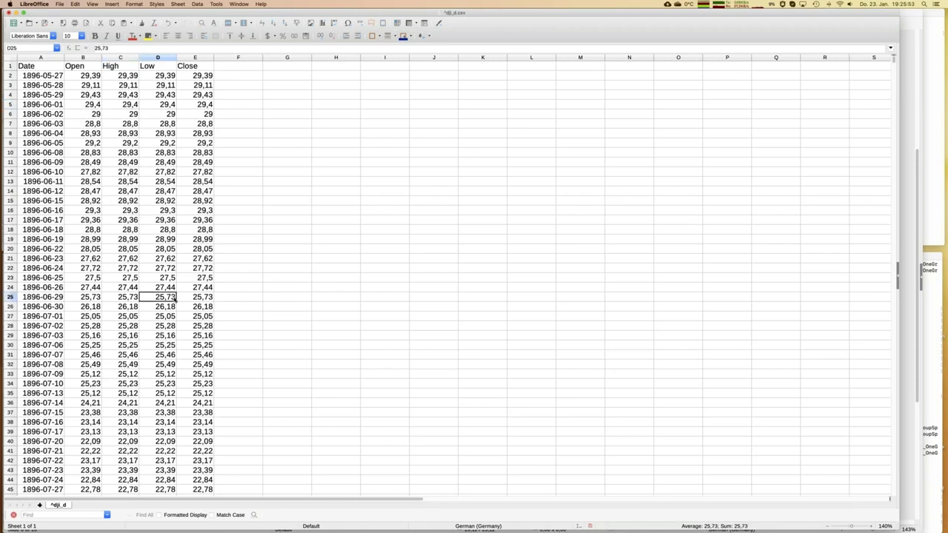
key(super+Down)
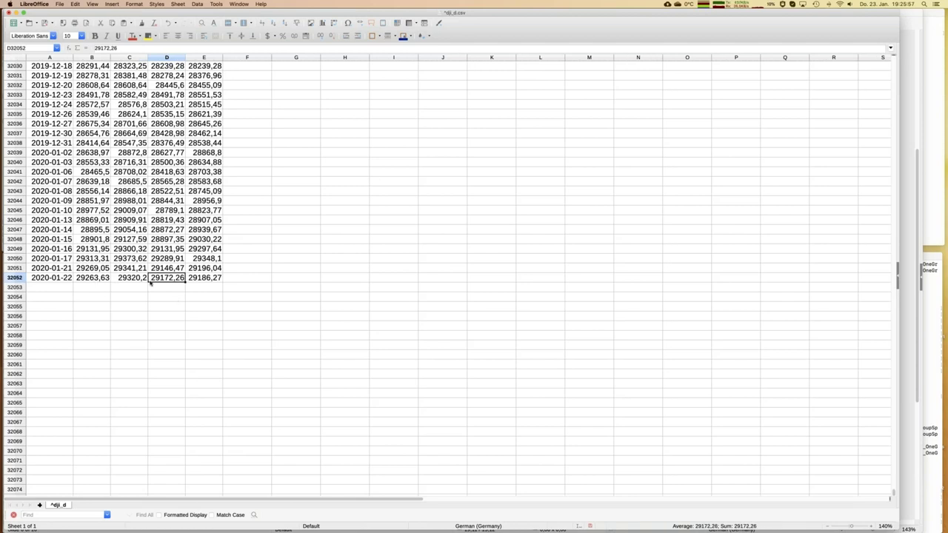
click(123, 163)
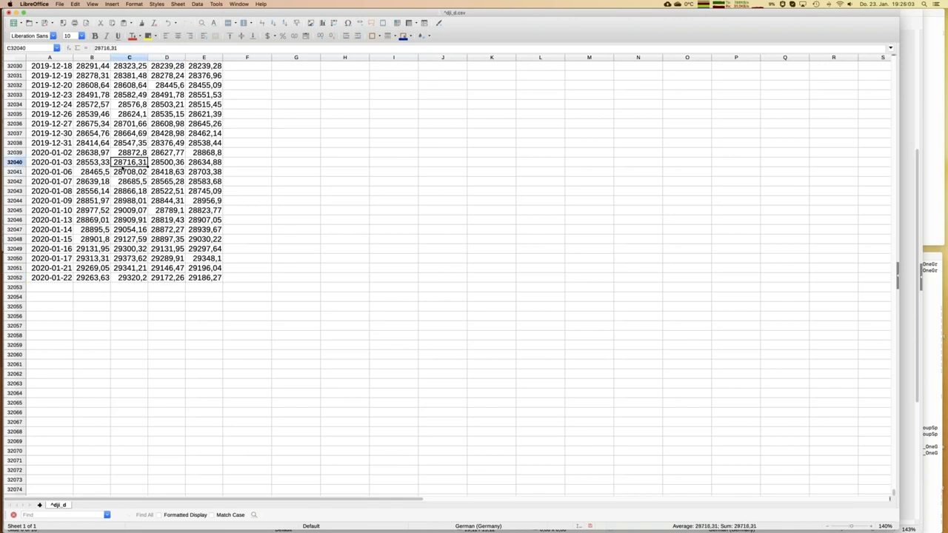
key(super+Up)
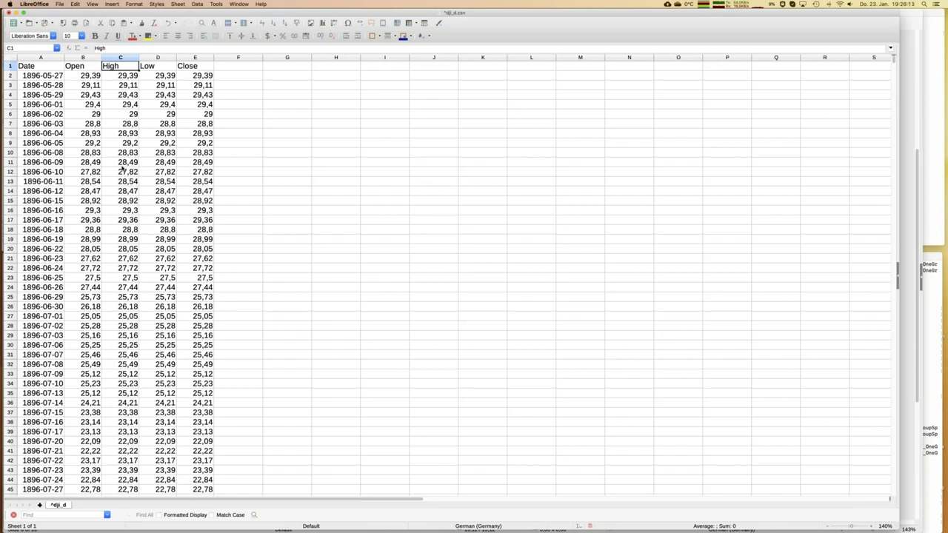
Step: Add the column header "Return" in cell F1, next to the Close column
key(Down)
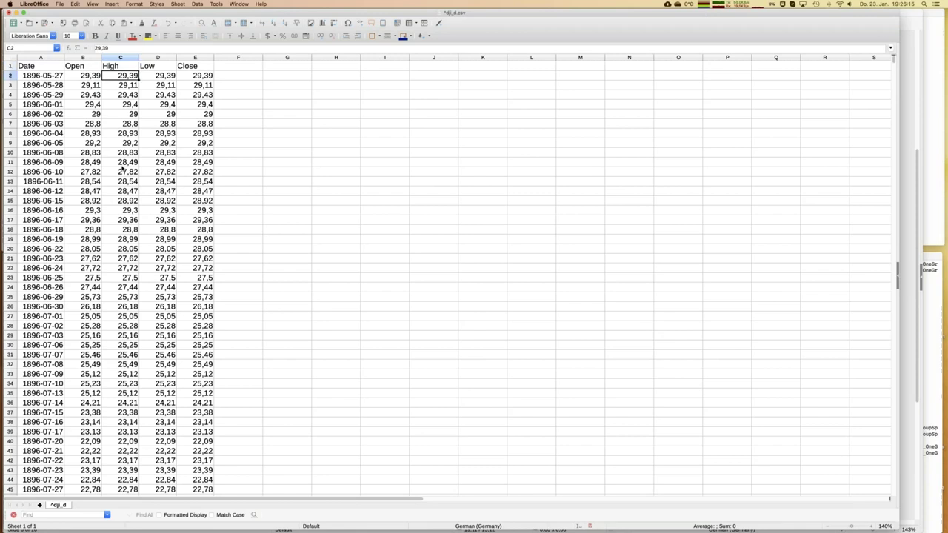
key(Right)
key(Right)
key(Right)
key(Up)
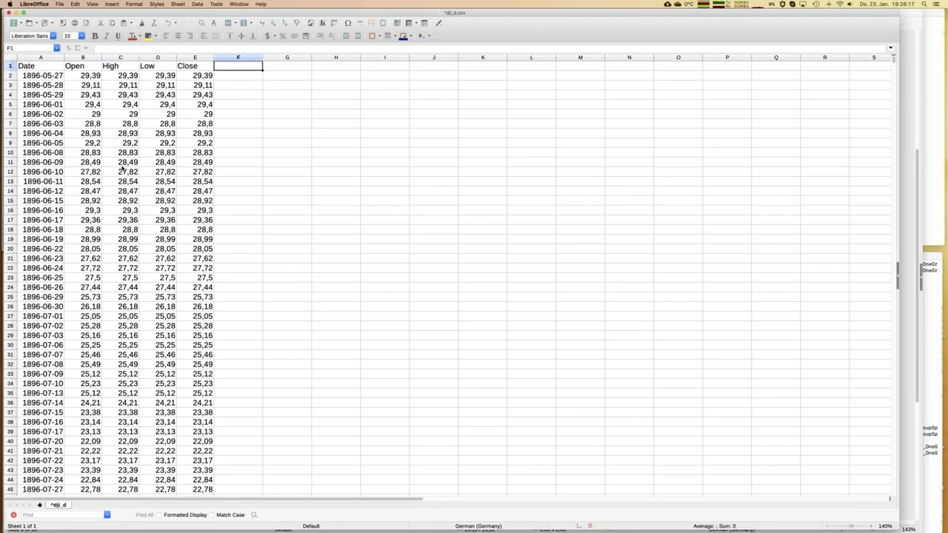
text(Return)
key(Return)
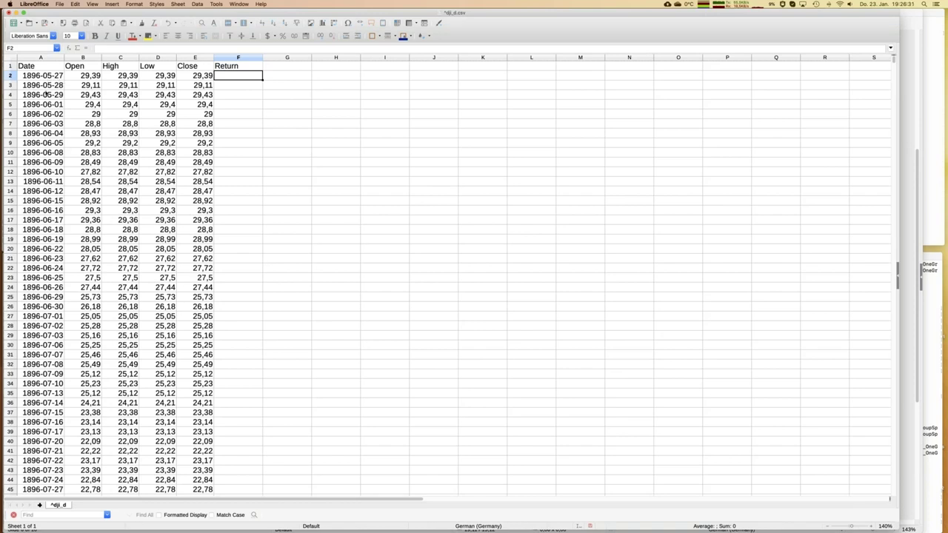
Step: Enter the monthly return formula =(E24-E2)/E2 in cell F24 of the Return column
click(59, 288)
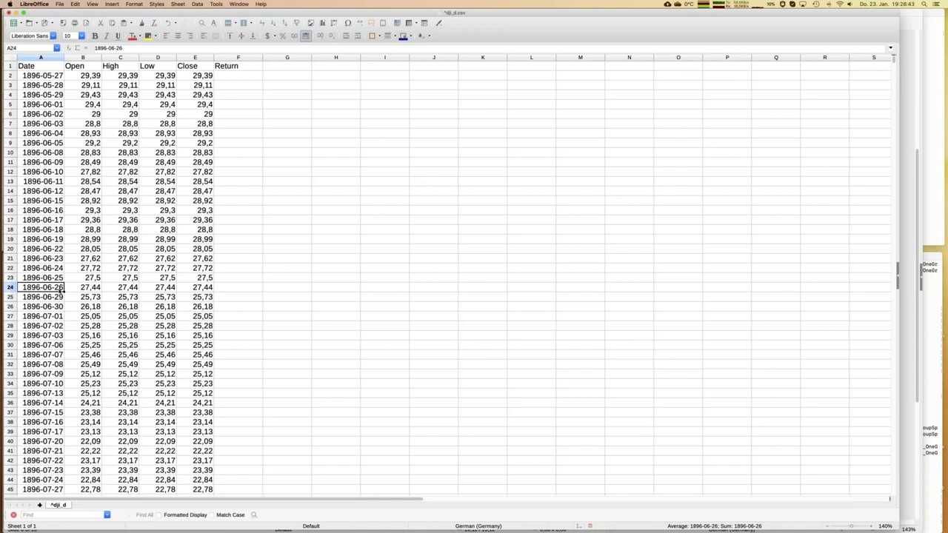
click(226, 288)
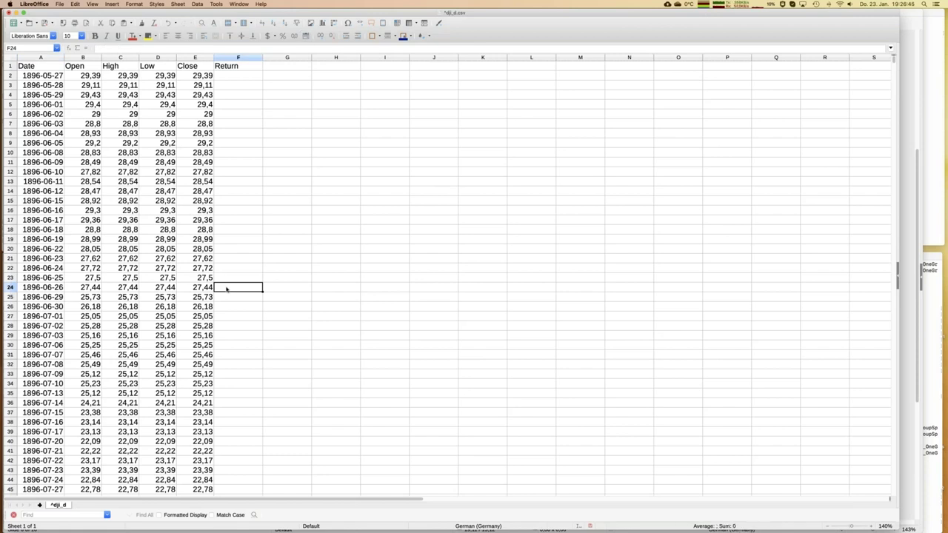
text(=()
click(201, 289)
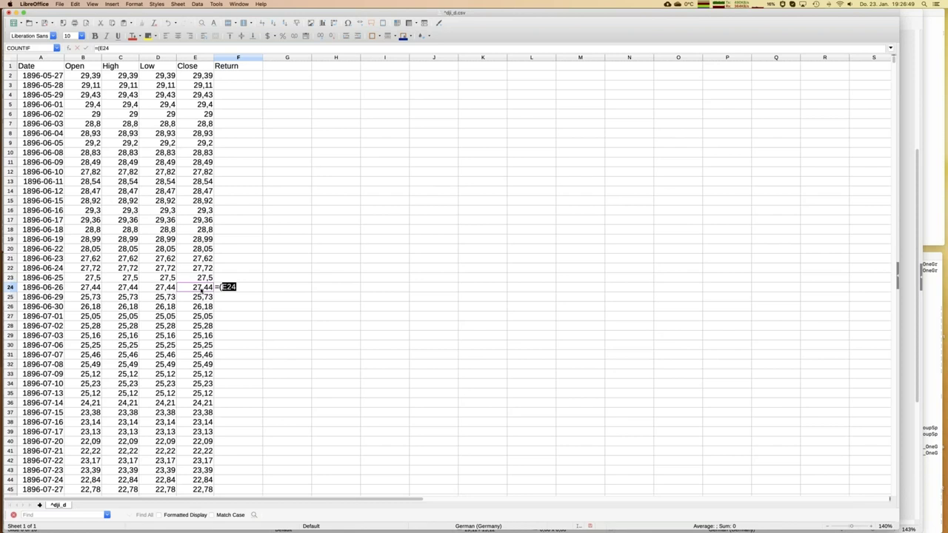
text(-)
click(200, 76)
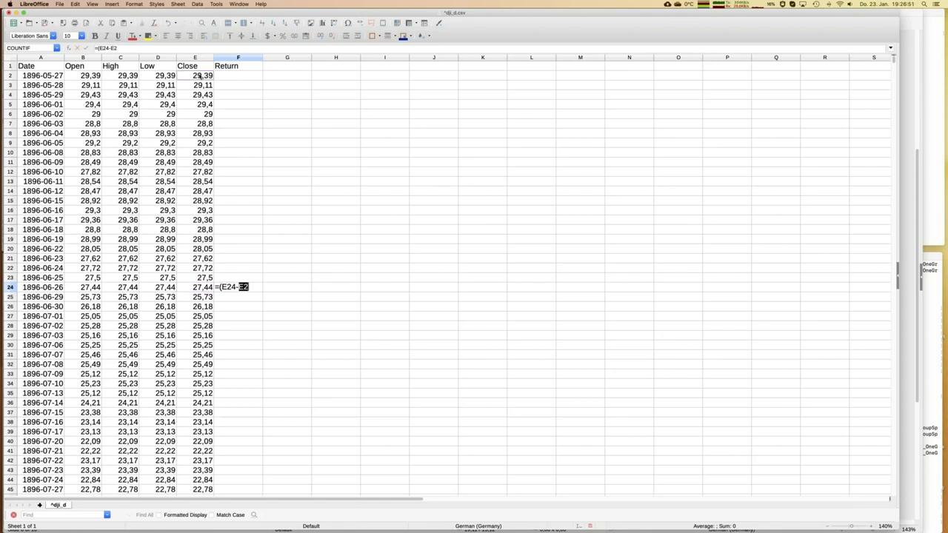
text())
text(/)
click(202, 75)
key(Return)
key(Up)
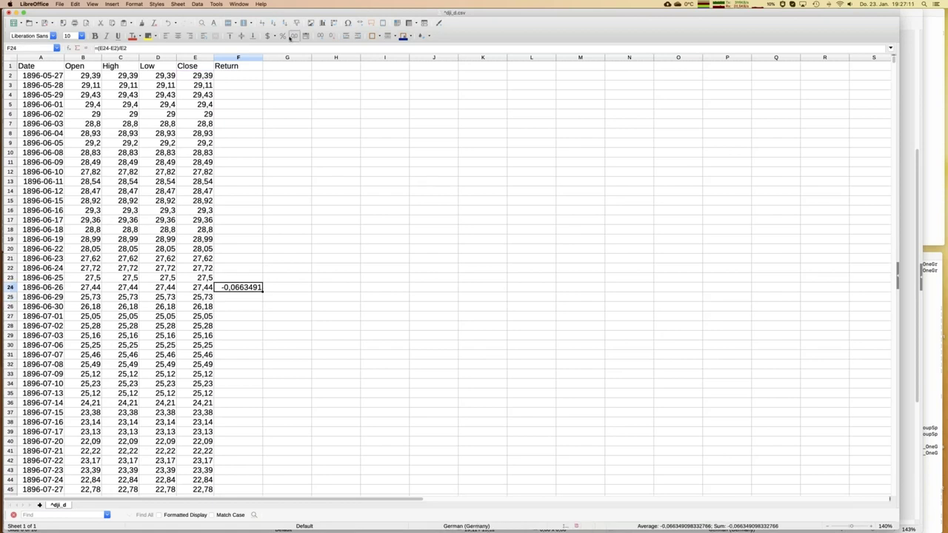
Step: Format the return in F24 as a percentage and fill its formula down to the last data row, checking the final entry
click(283, 36)
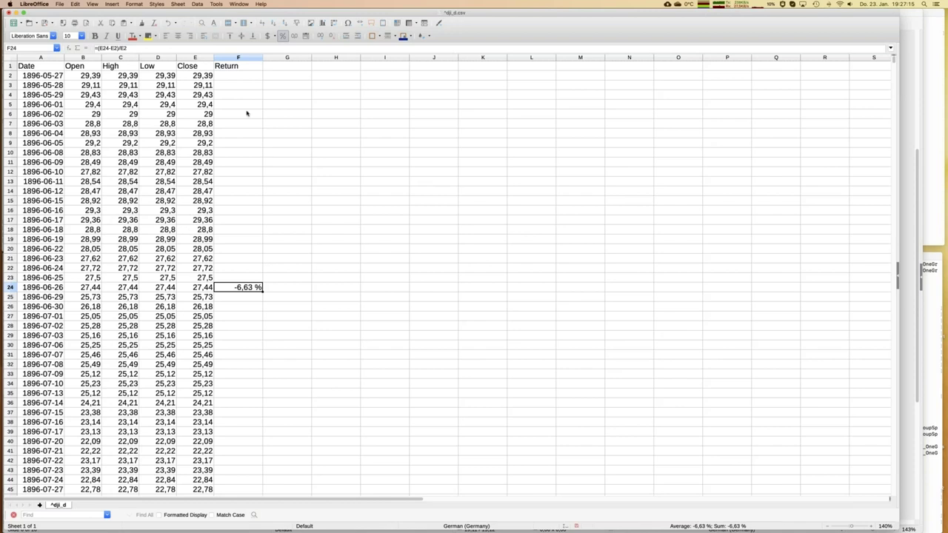
double_click(262, 291)
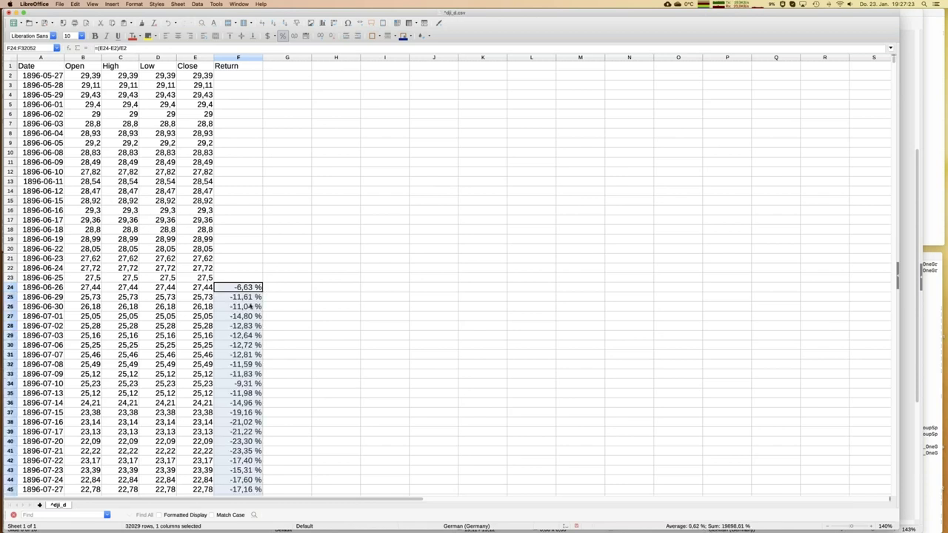
click(195, 334)
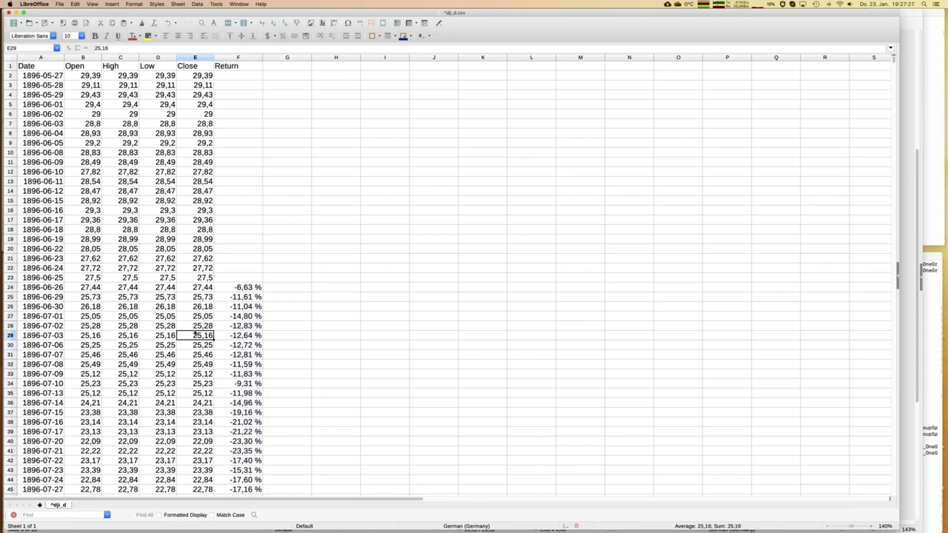
key(super+Down)
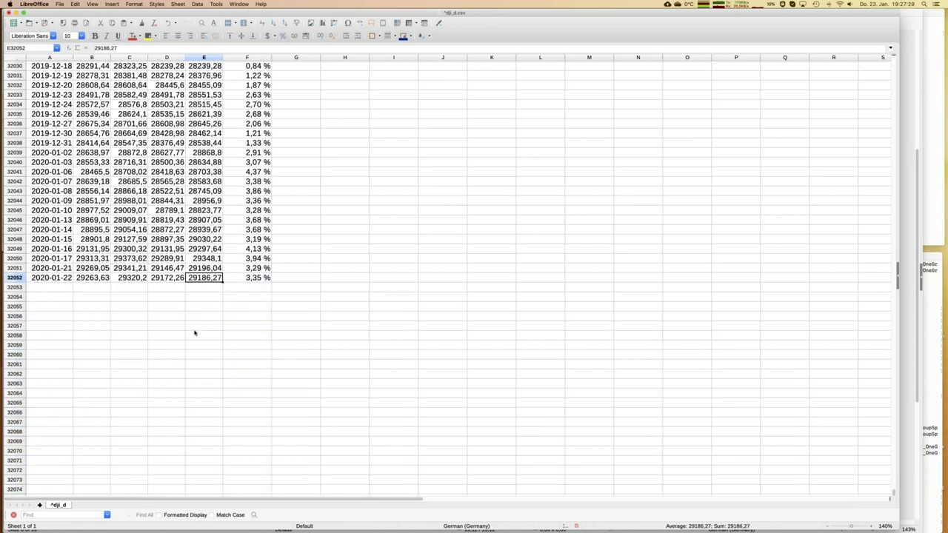
key(Right)
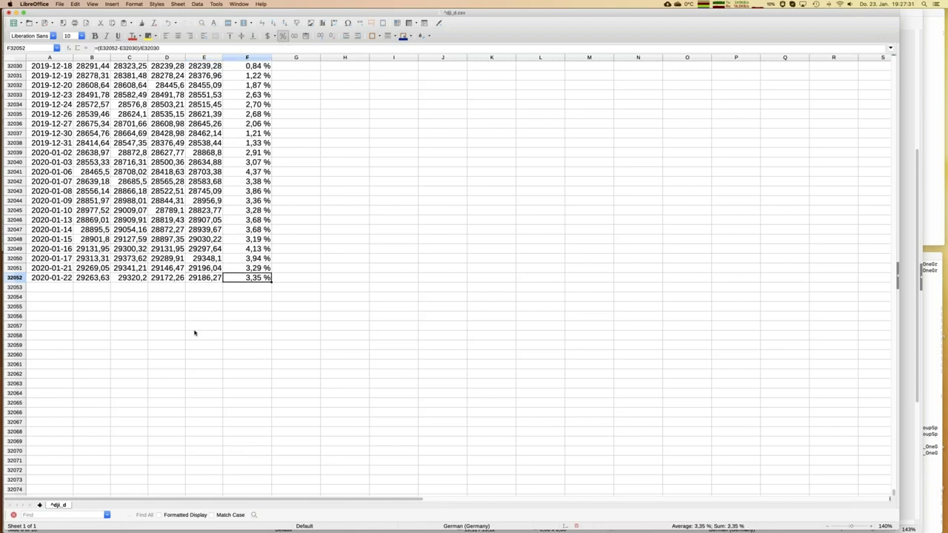
key(super+Up)
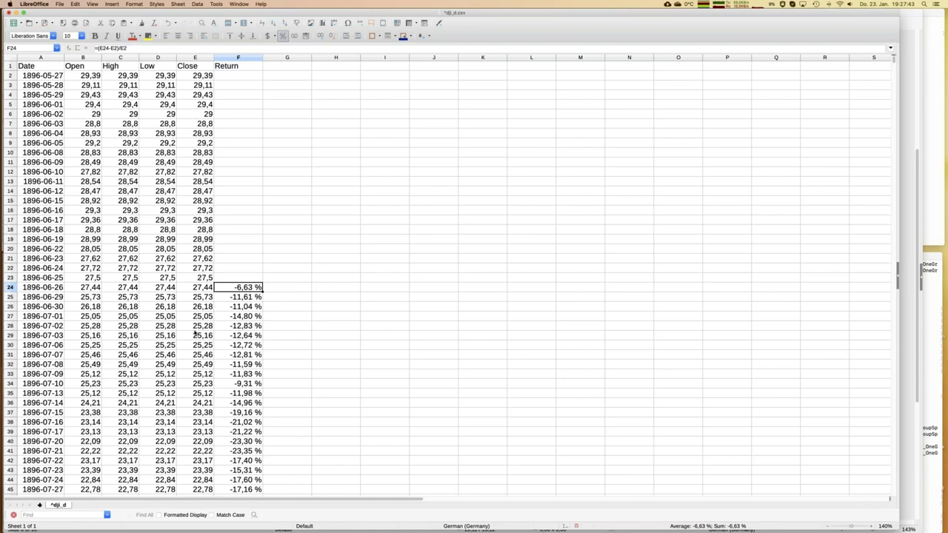
Step: Fill the empty Return cells above the first formula, F2 through F23, with 0 %
key(Up)
text(0 %)
key(Return)
key(Up)
key(Up)
key(ctrl+shift+Up)
key(shift+Down)
text(0,00 % 0,00 % 0,00 % 0,00 % 0,00 % 0,00 % 0,00 % 0,00 % 0,00 % 0,00 % 0,00 % 0,00 % 0,00 % 0,00 % 0,00 % 0,00 % 0,00 % 0,00 % 0,00 % 0,00 % 0,00 %)
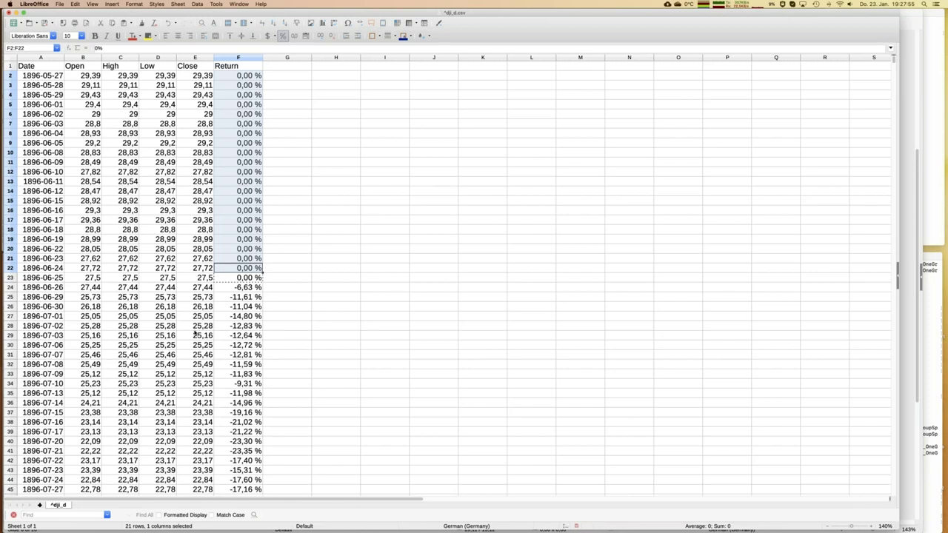
Step: Copy the Date and Return columns to A1 of a new sheet, pasting text, numbers, dates and formats without formulas
click(41, 58)
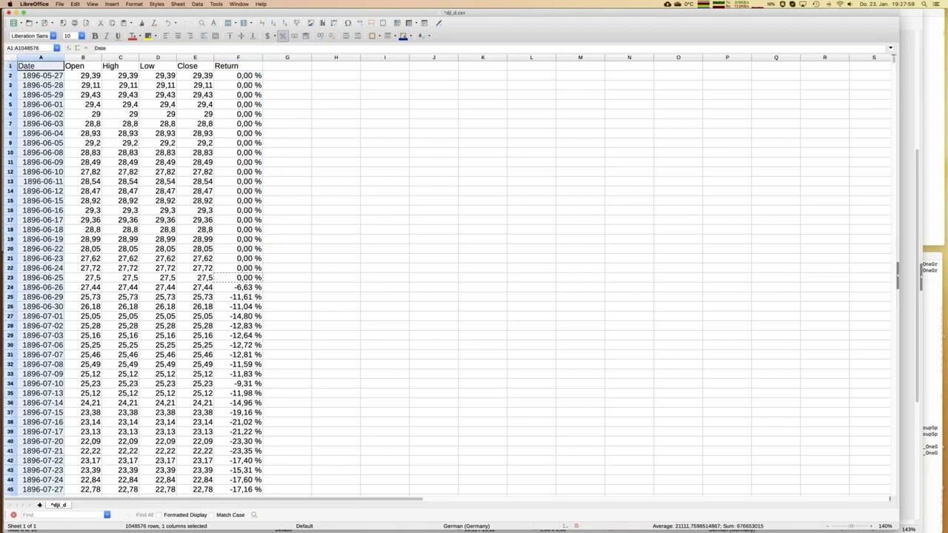
click(246, 57)
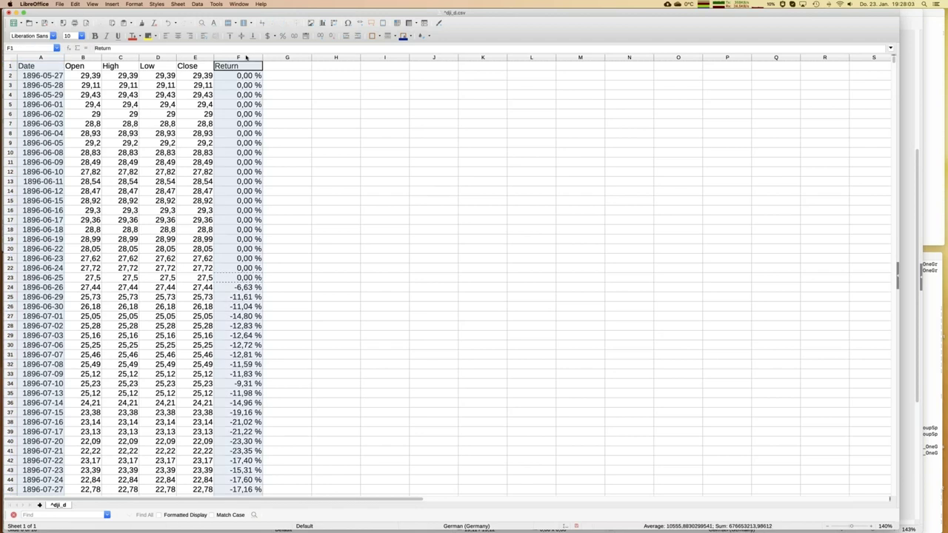
key(ctrl+c)
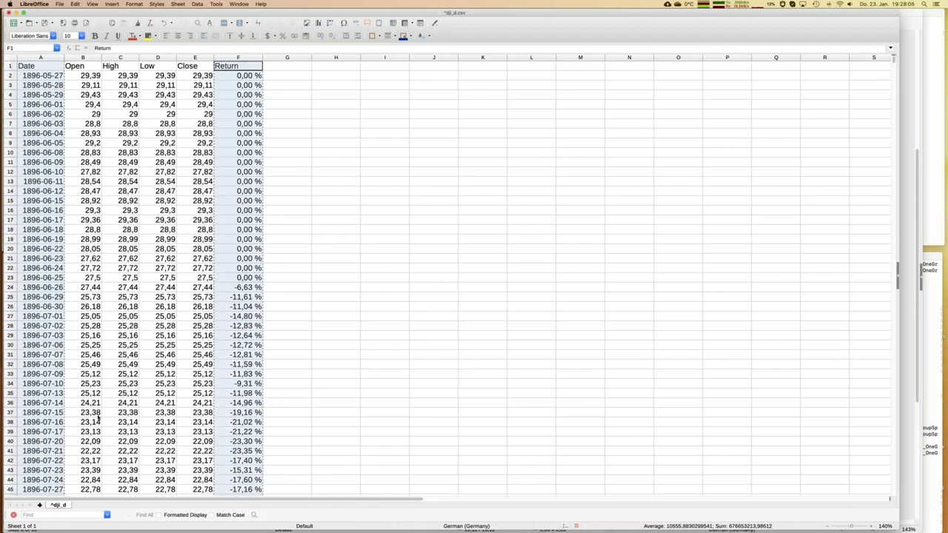
click(40, 505)
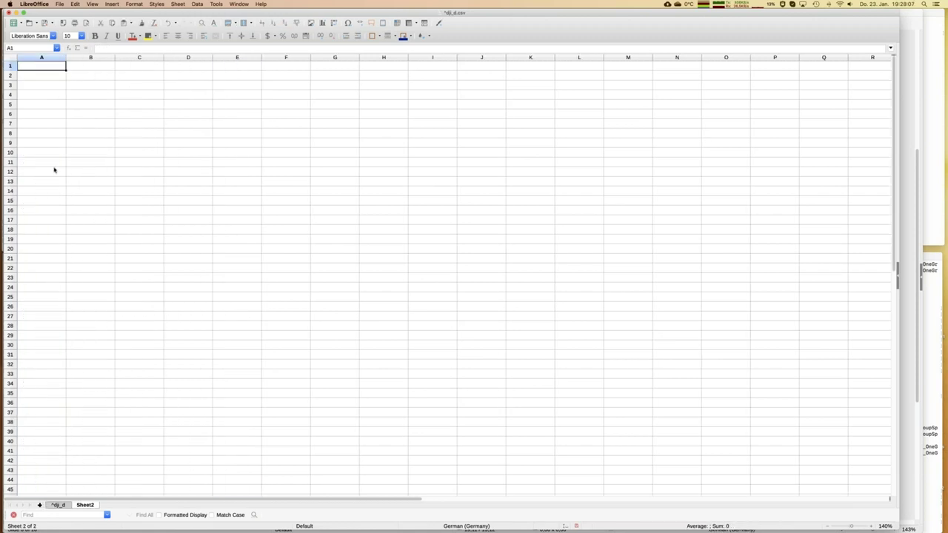
key(super+shift+v)
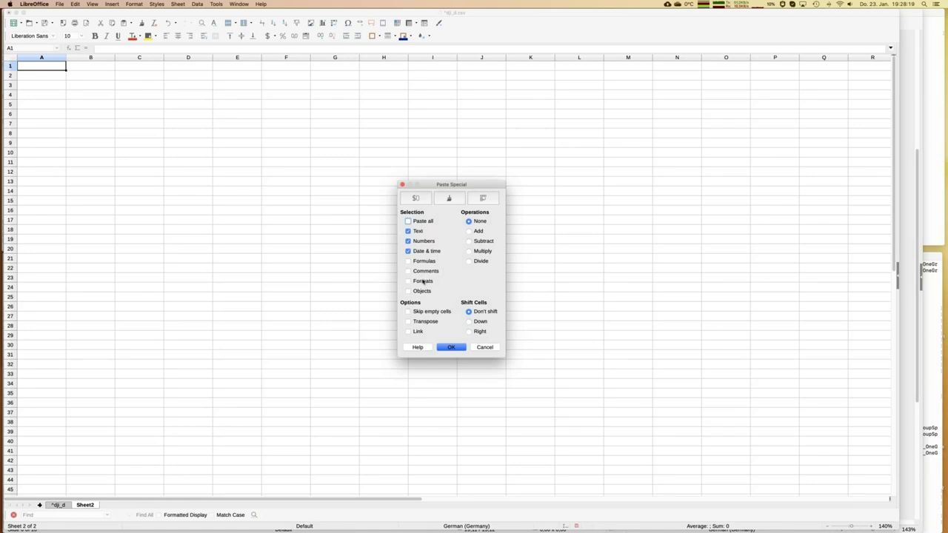
click(423, 280)
click(449, 348)
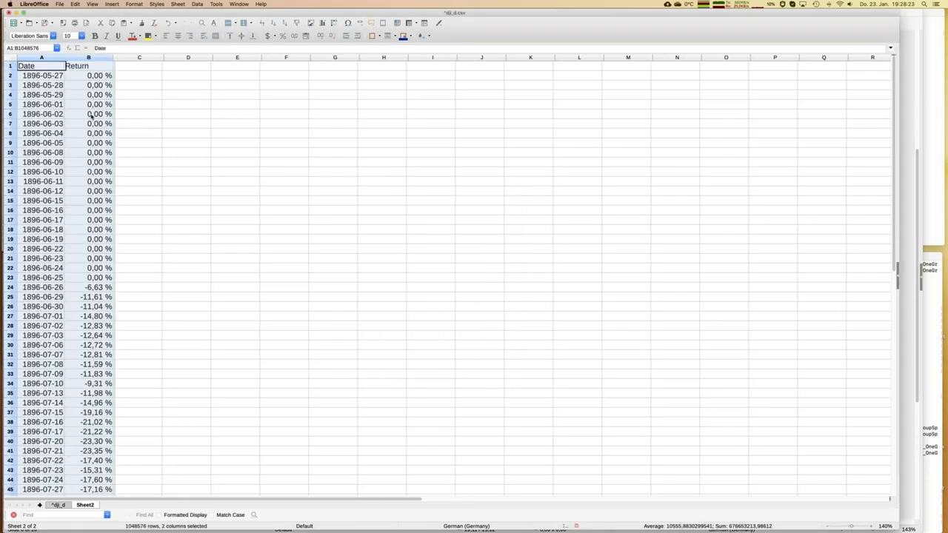
click(91, 115)
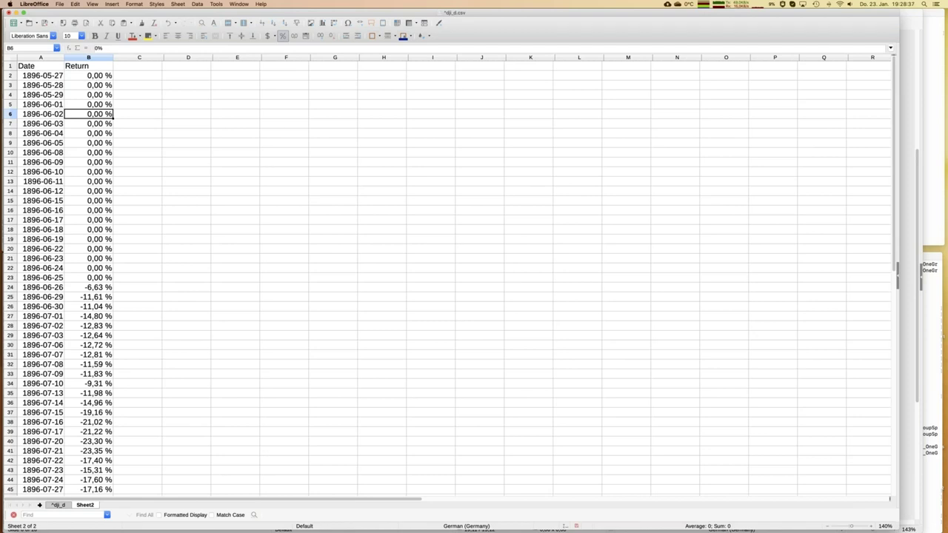
Step: Sort the Date and Return columns on the new sheet by Return in descending order
drag(53, 58, 82, 57)
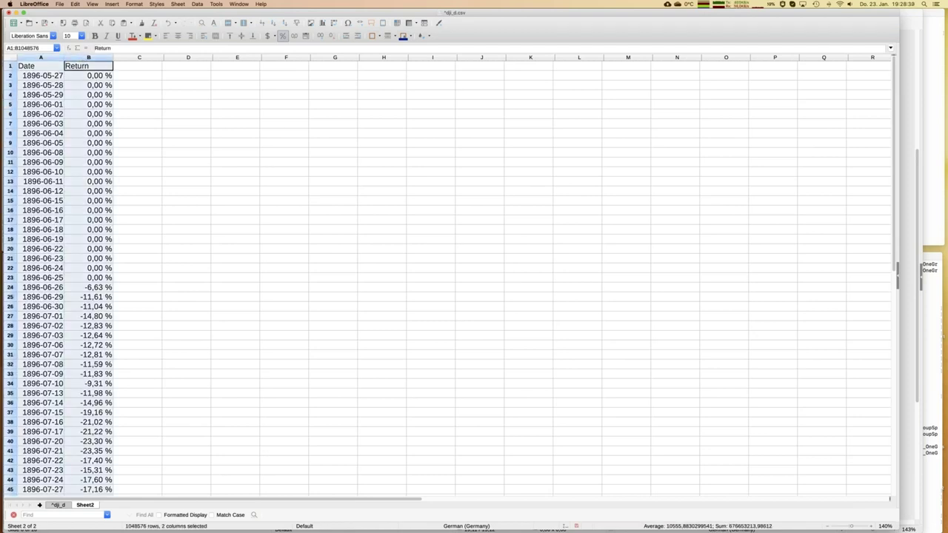
click(198, 5)
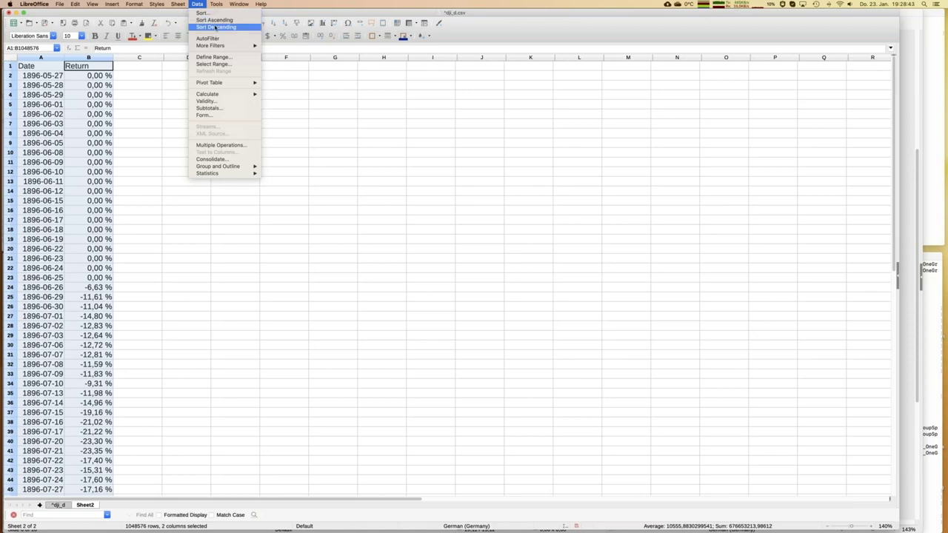
click(215, 26)
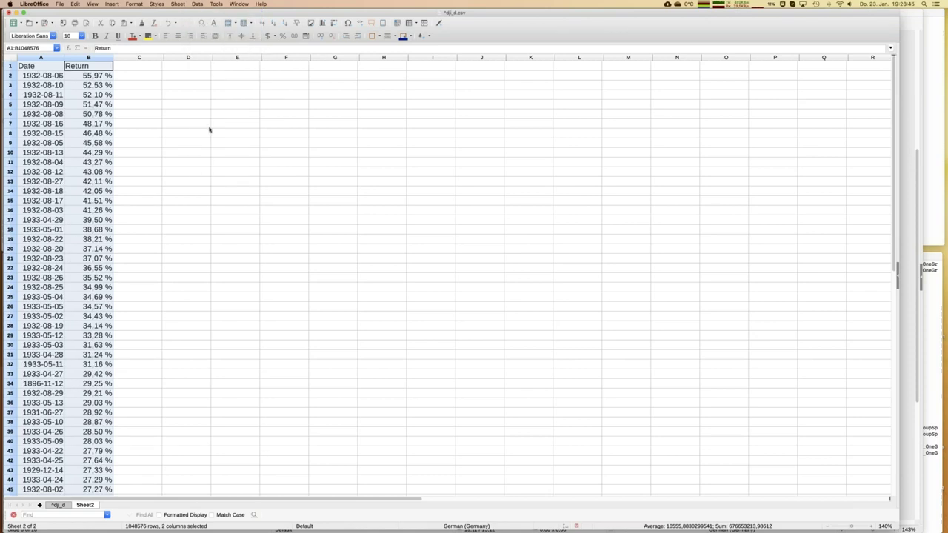
Step: Insert a Lines Only line chart of the Return column and place it beside the data, starting around row 16
click(128, 105)
key(Left)
key(ctrl+space)
click(322, 23)
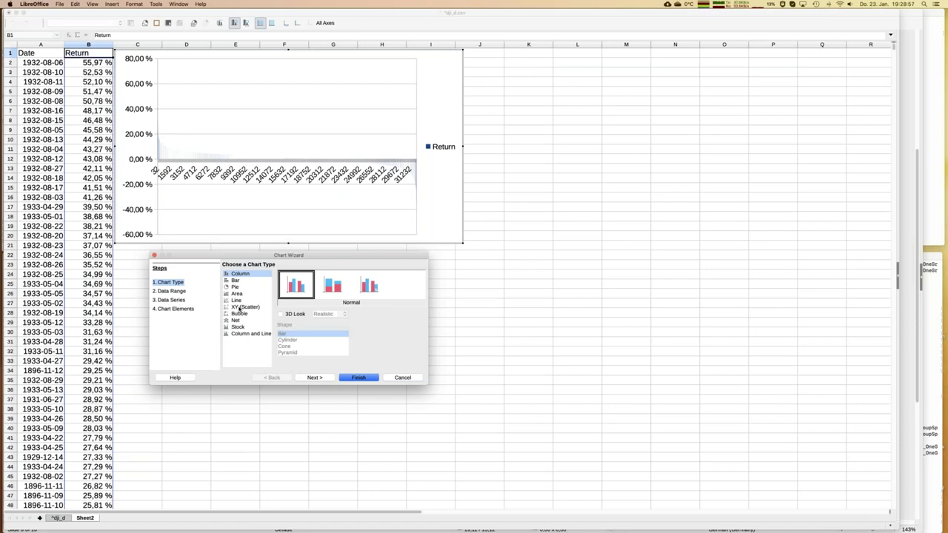
click(237, 300)
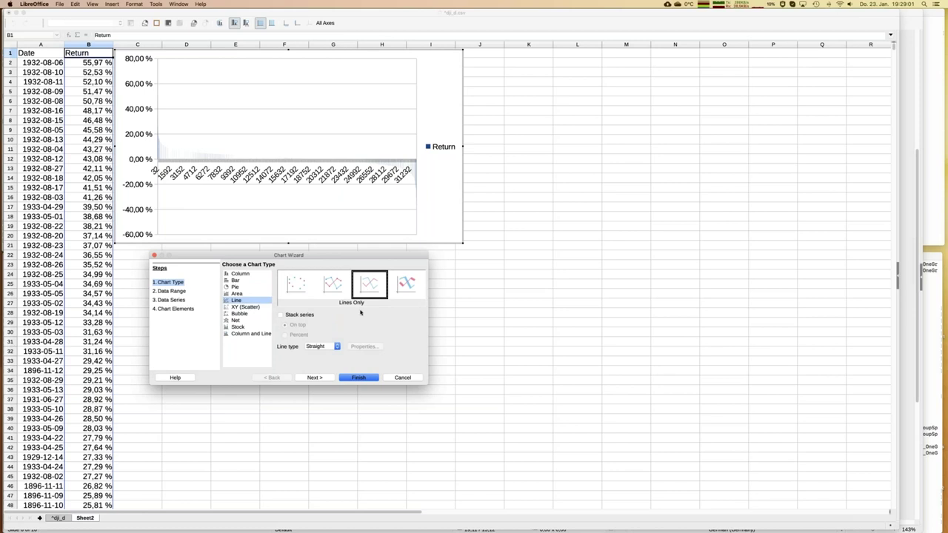
click(357, 378)
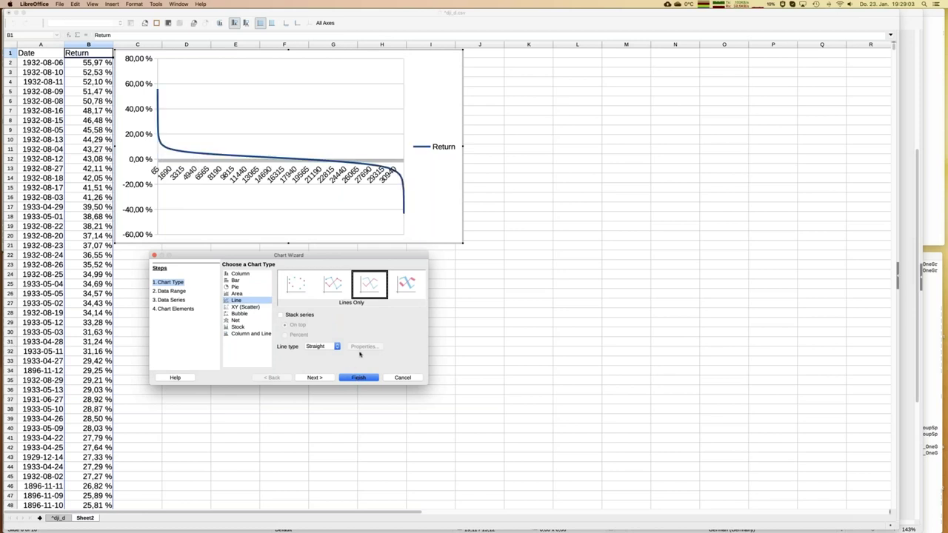
drag(237, 49, 243, 194)
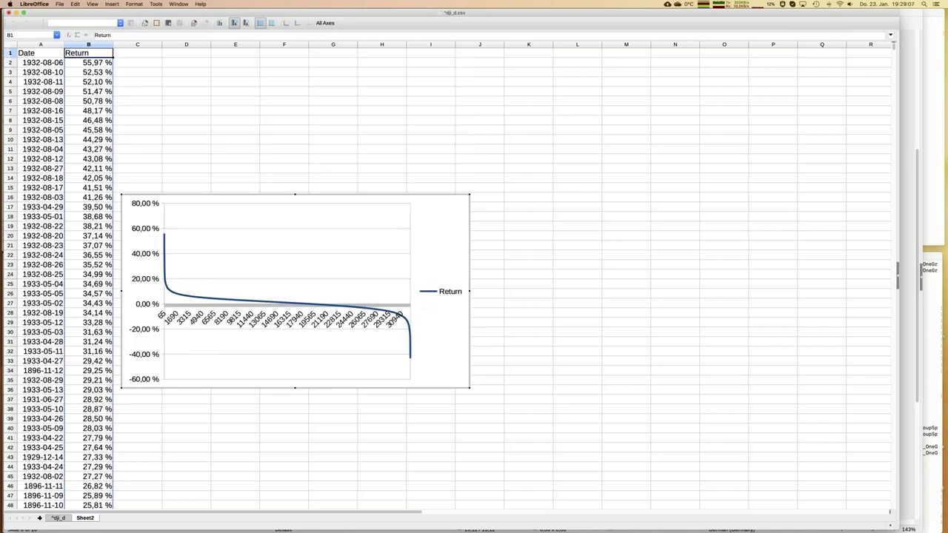
click(220, 163)
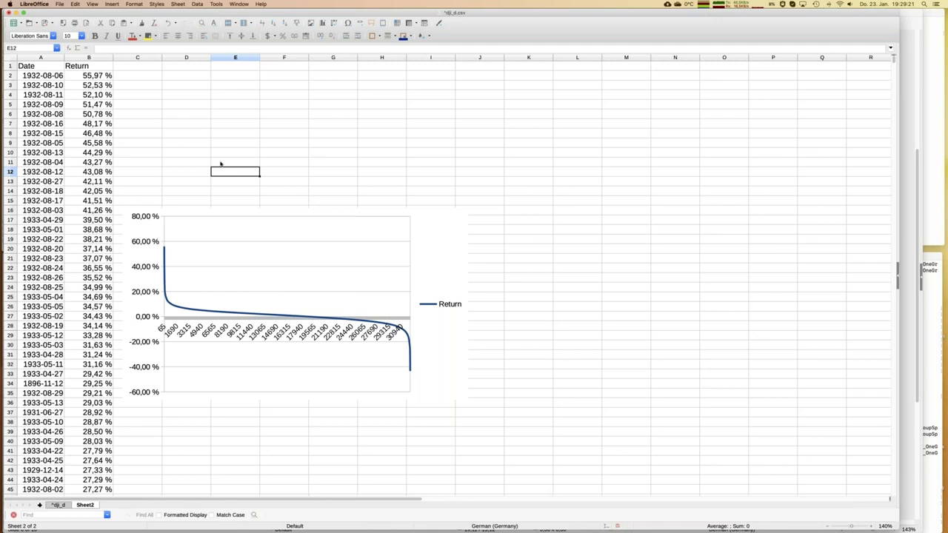
Step: Examine the highest returns at the start of the sorted list and the worst returns with their dates at its end
click(94, 87)
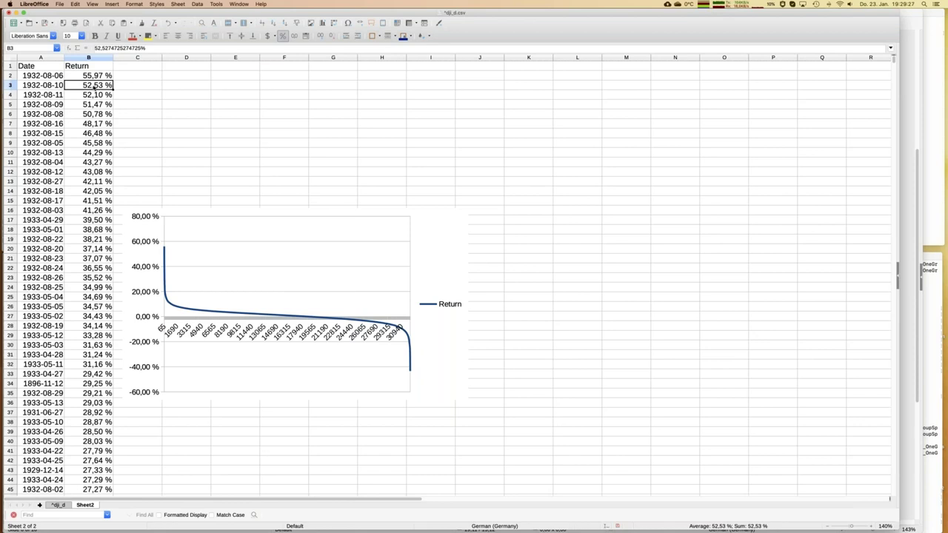
click(94, 77)
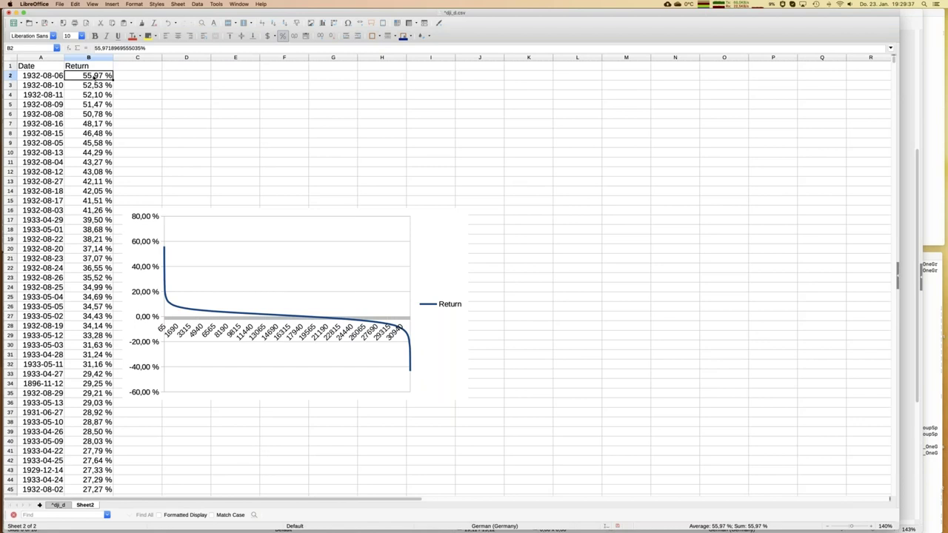
key(ctrl+Down)
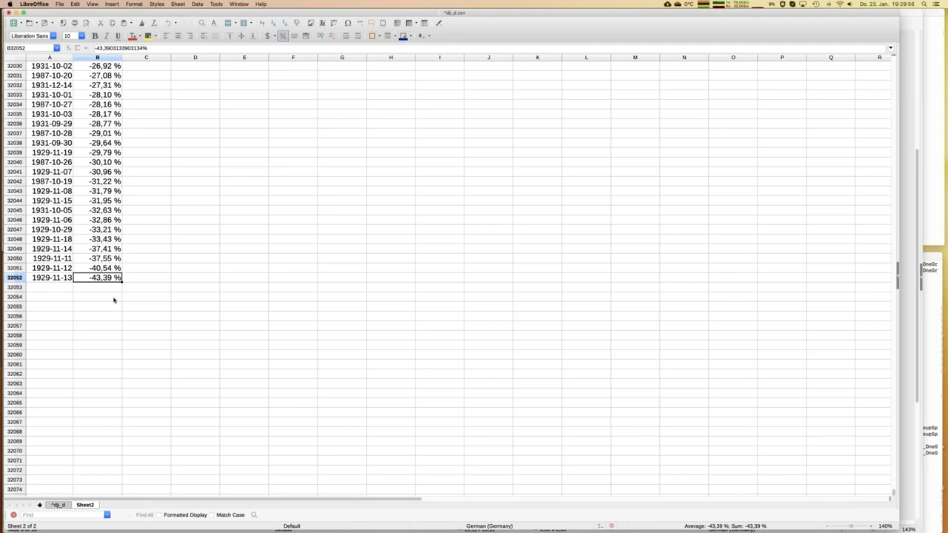
click(57, 279)
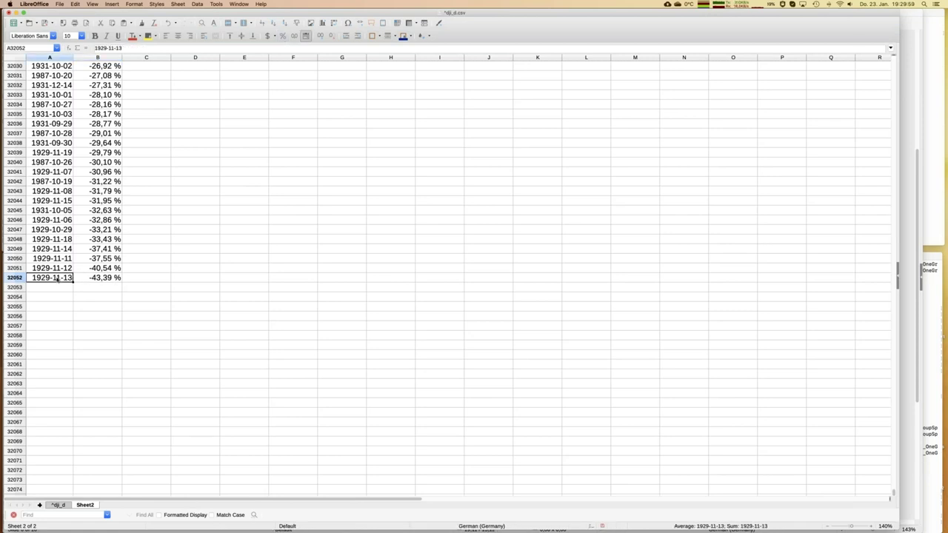
key(Page_Up)
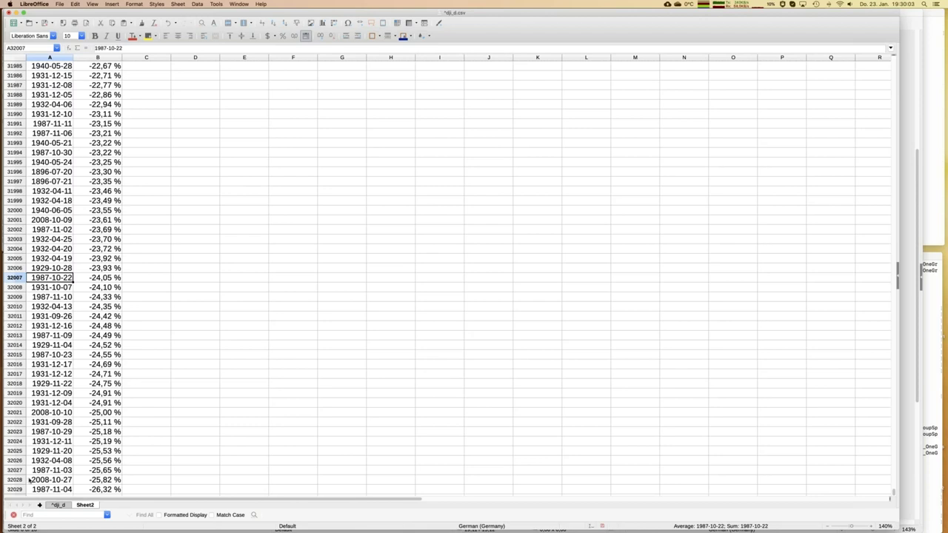
click(45, 480)
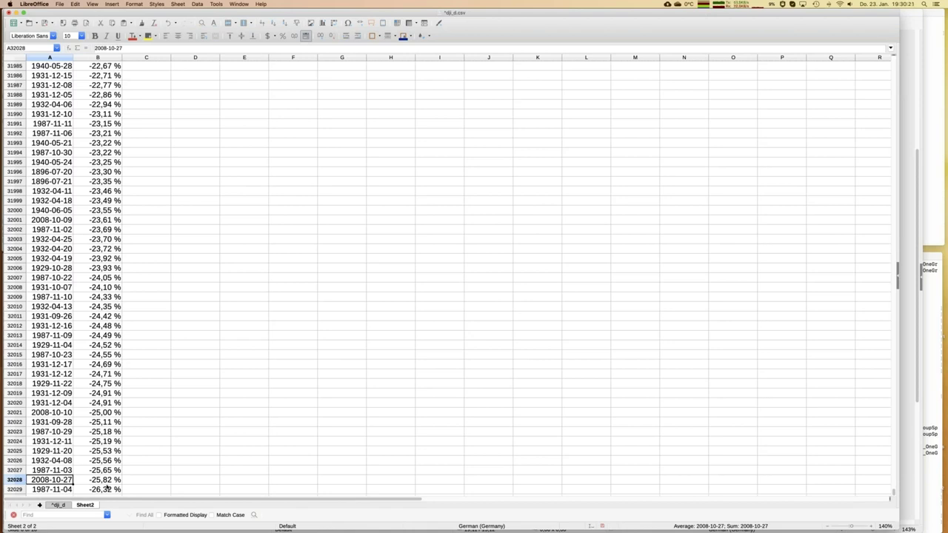
key(Up)
key(Up)
key(Up)
key(Up)
key(Up)
key(Up)
key(Up)
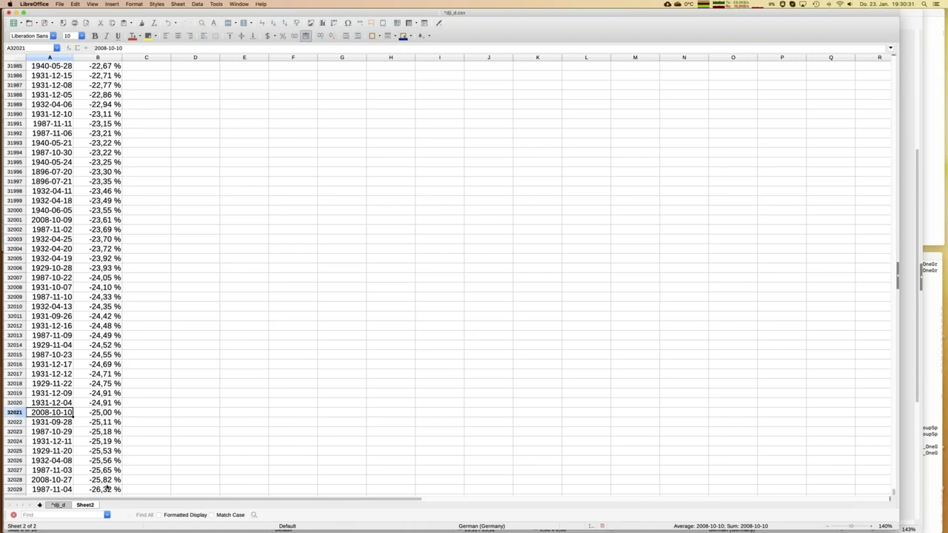
key(ctrl+Home)
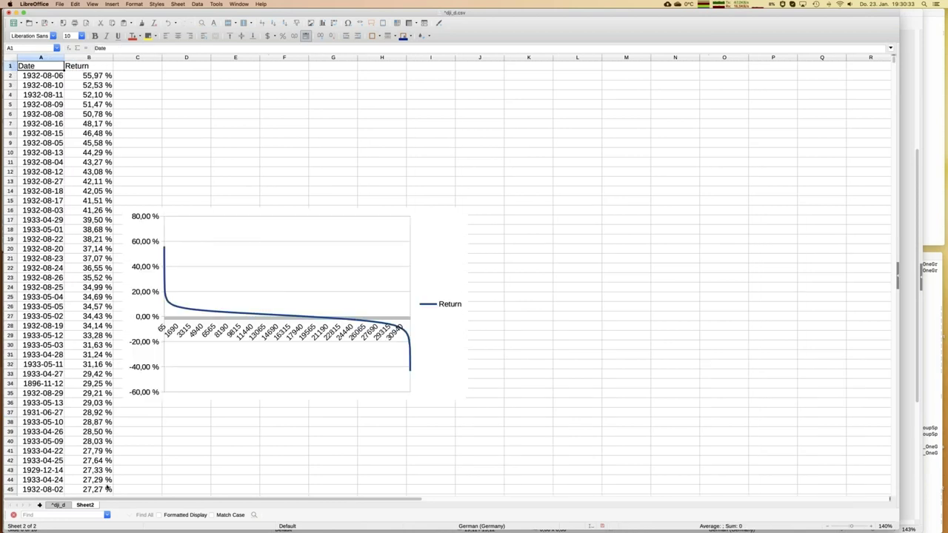
Step: Check the last data row and enter the number of returns, 32051, in cell D2
key(ctrl+Down)
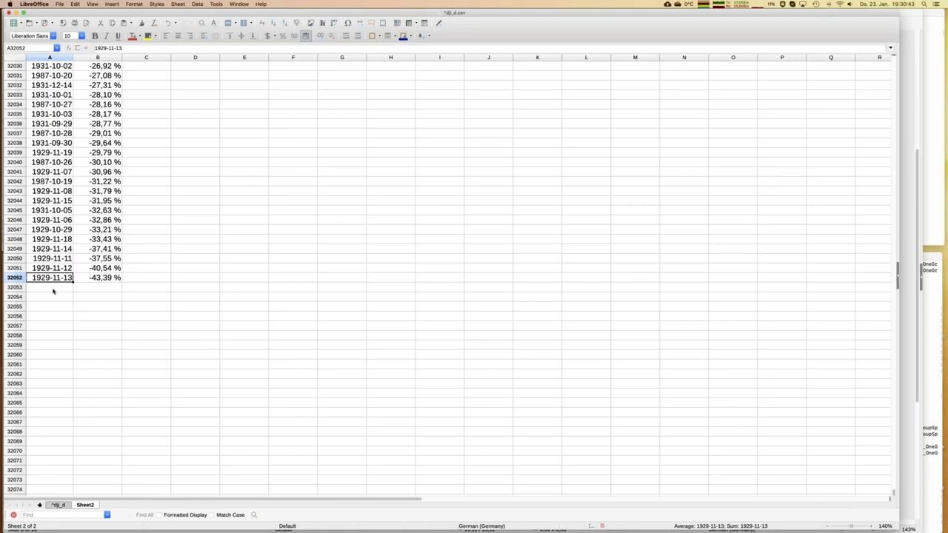
key(ctrl+Home)
key(Right)
key(Right)
key(Right)
key(Down)
text(3200)
key(BackSpace)
key(BackSpace)
text(051)
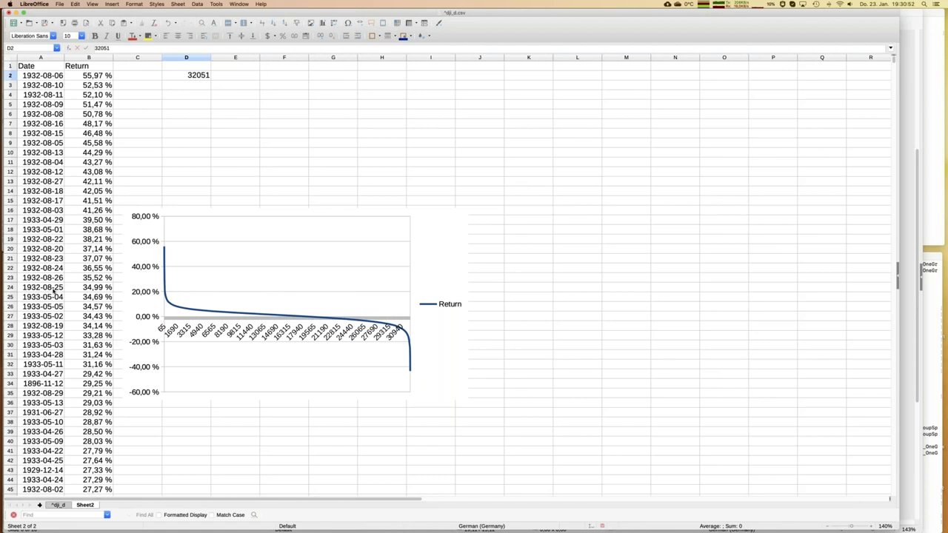
key(Return)
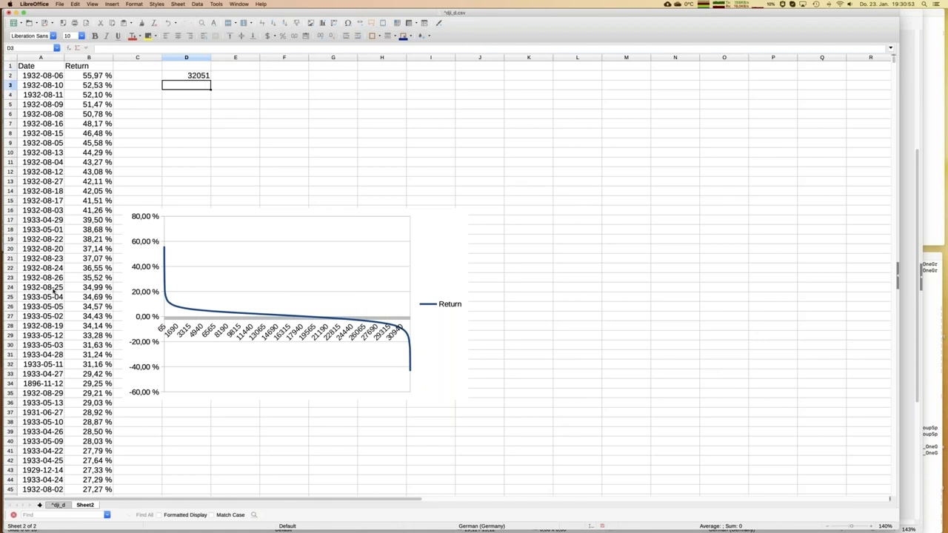
Step: Enter the percentages 5 % in cell D4 and 95 % in cell D5
key(Down)
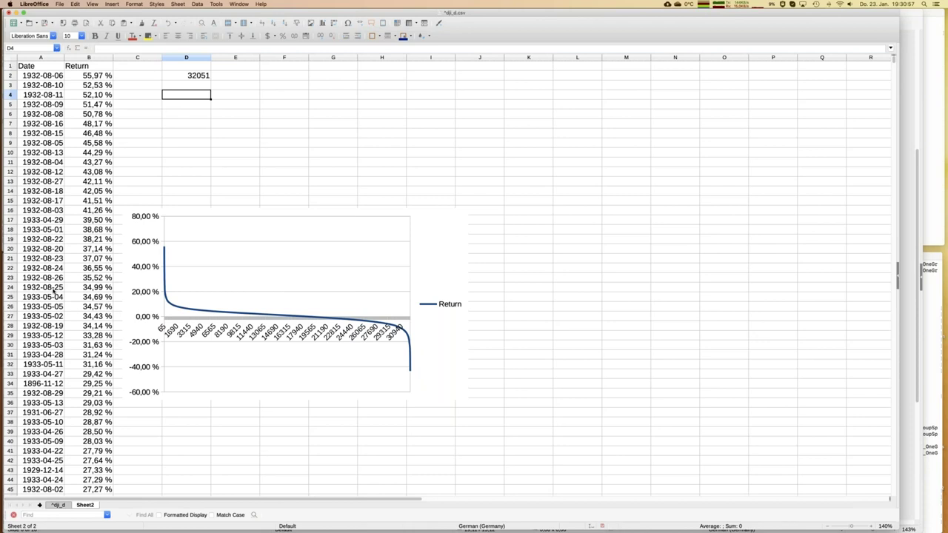
text(5%)
key(Return)
text(95)
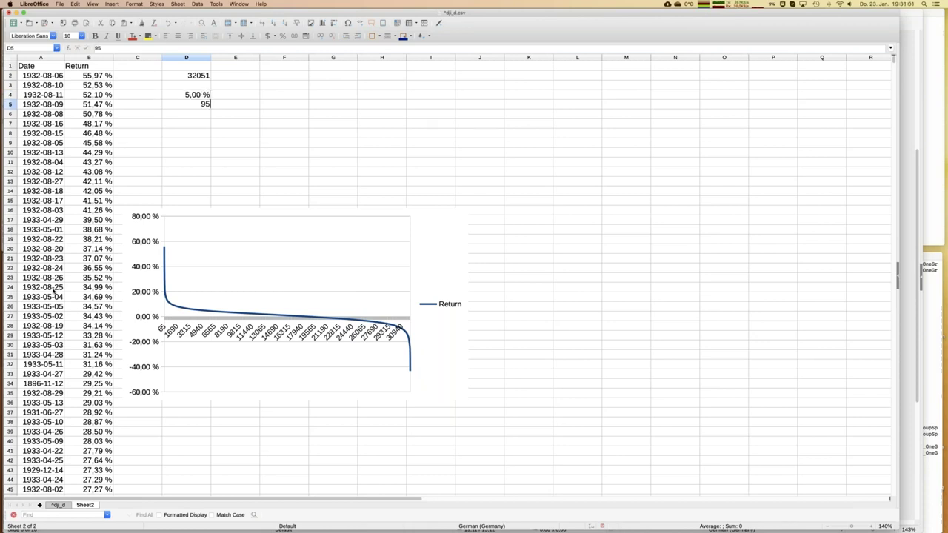
text(,00 %)
key(Return)
Step: Calculate the 5 % position in cell E4 with the formula =D2*D4
key(Up)
key(Up)
key(Right)
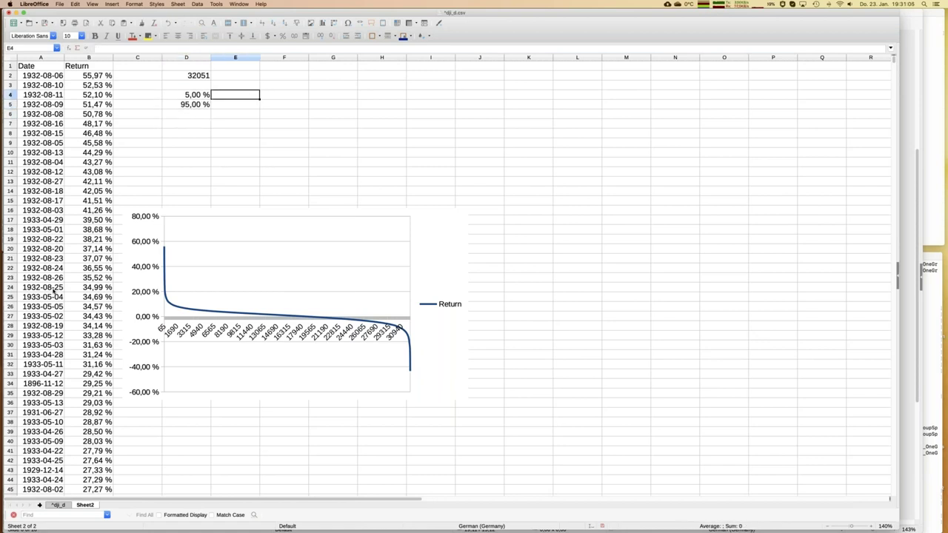
text(=)
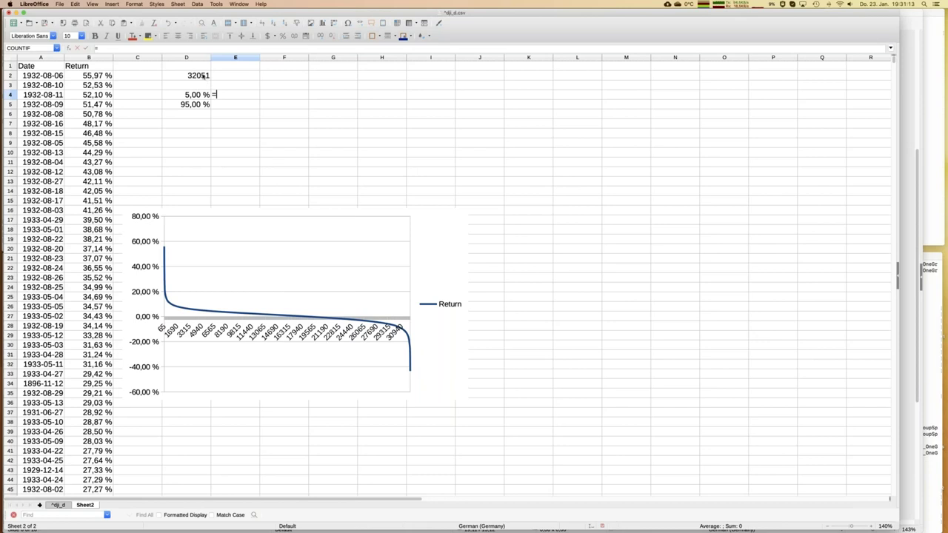
click(203, 75)
text(*)
click(201, 94)
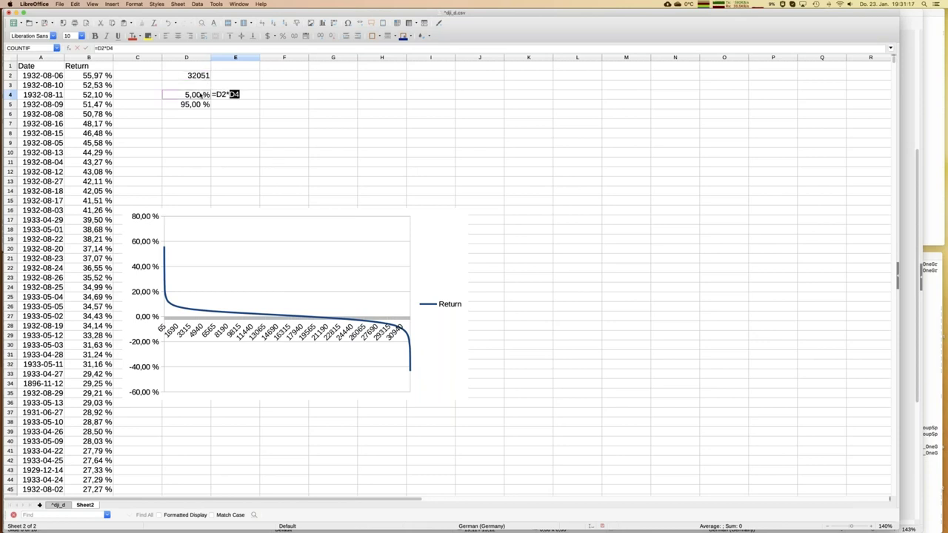
key(Return)
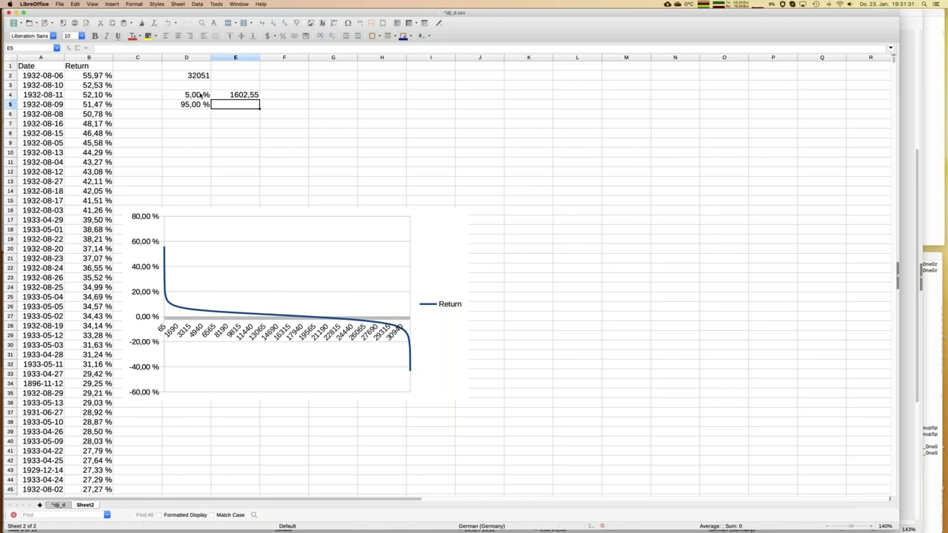
Step: Calculate the 95 % position in cell E5 with the formula =D5*D2
text(=)
click(198, 105)
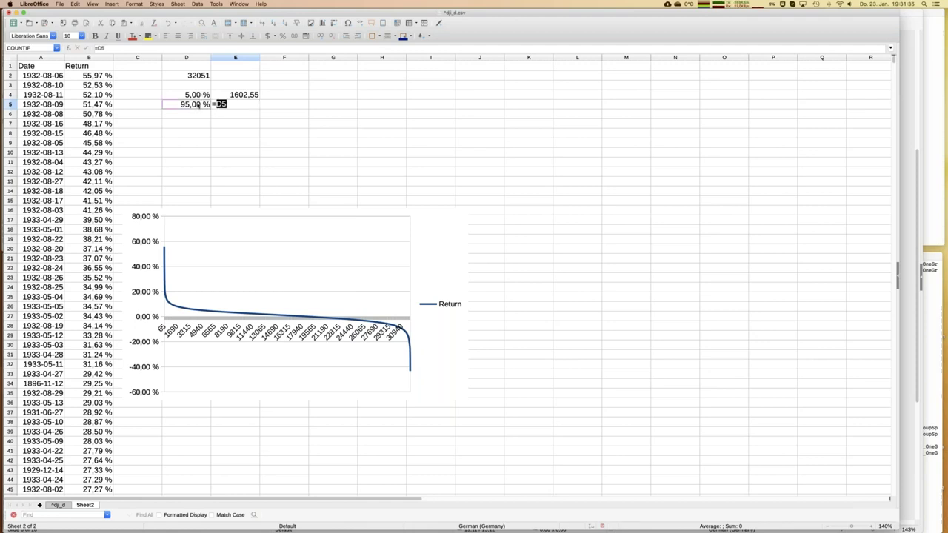
text(*)
click(191, 77)
key(Return)
key(Up)
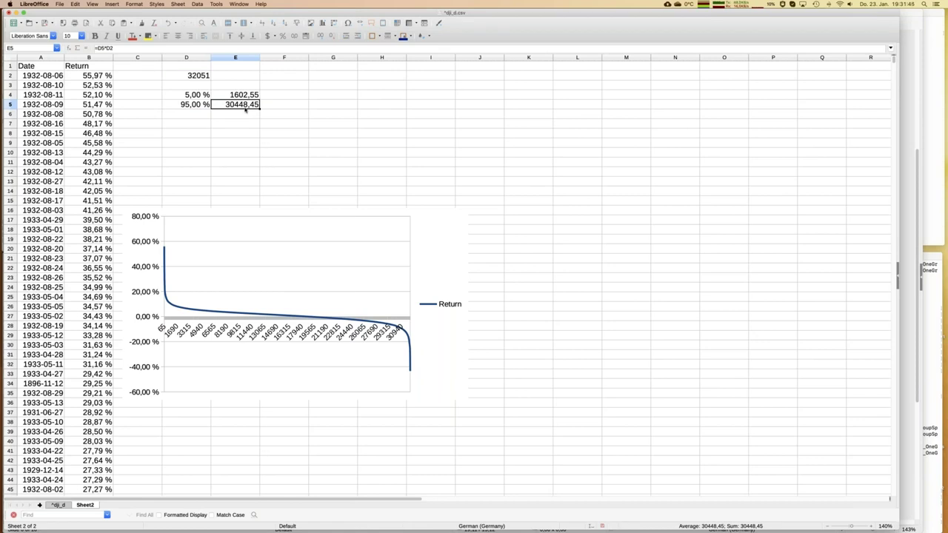
click(289, 96)
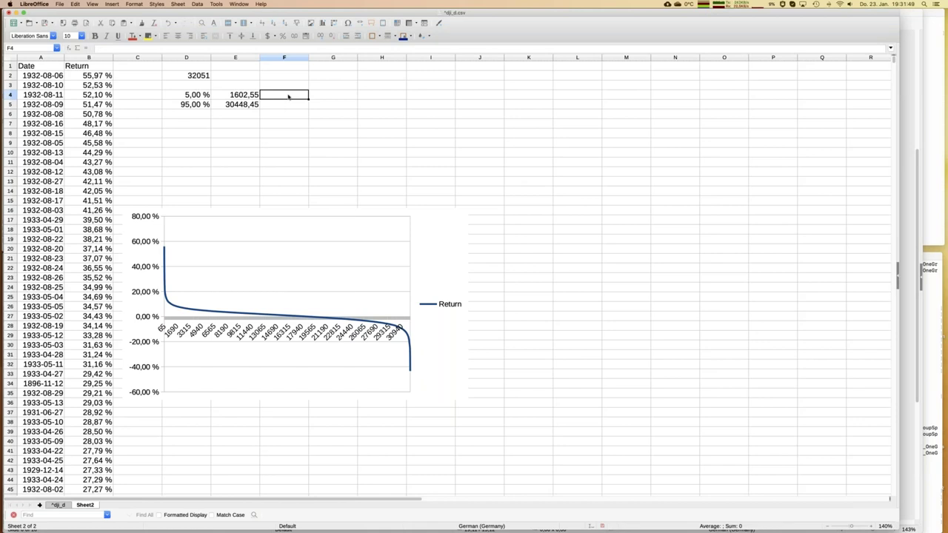
Step: Swap the percentages by setting cell D4 to 95% and cell D5 to 5%
key(Left)
key(Left)
text(95%)
key(Return)
text(5%)
key(Return)
Step: Reference in cell F4 the column B return located at about the position given in cell E5
key(Up)
key(Up)
key(Right)
key(Right)
key(Left)
key(Down)
key(Right)
key(Up)
text(=)
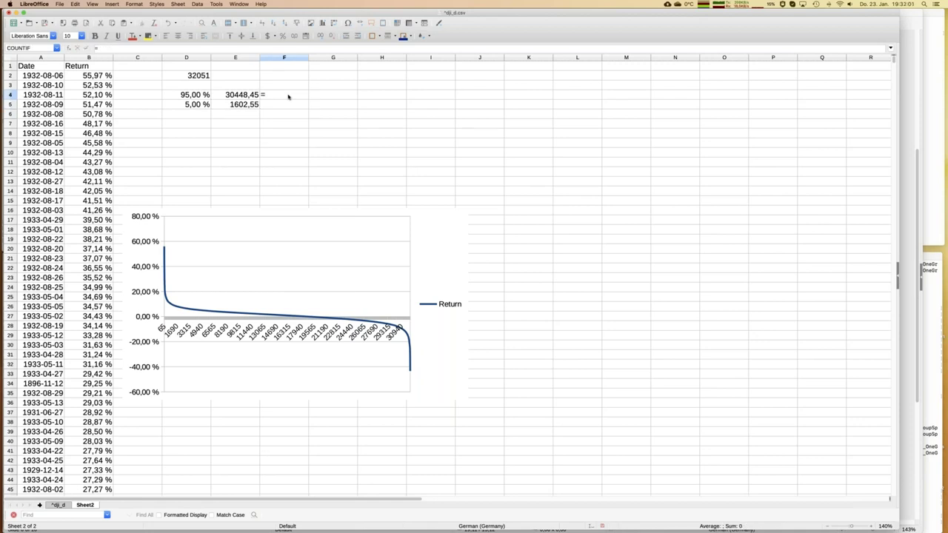
text(b)
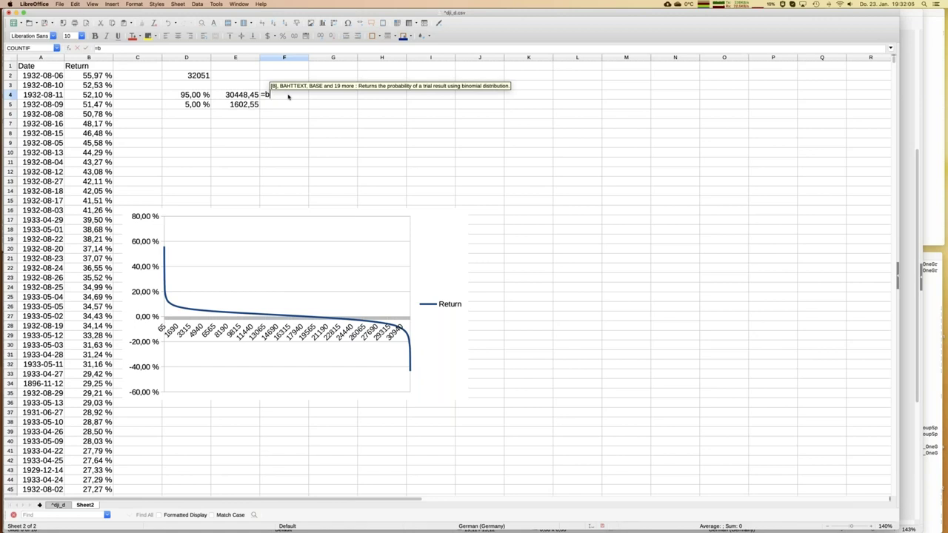
text(1)
text(6)
text(/5)
key(Return)
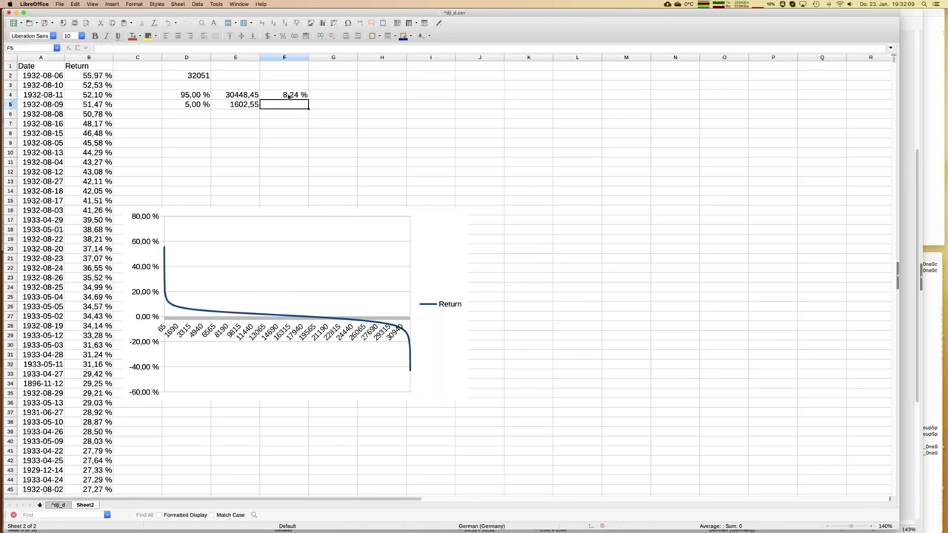
Step: Reference the return from cell B30449 in cell F5 with =B30449 and highlight the cell in yellow
text(=30449)
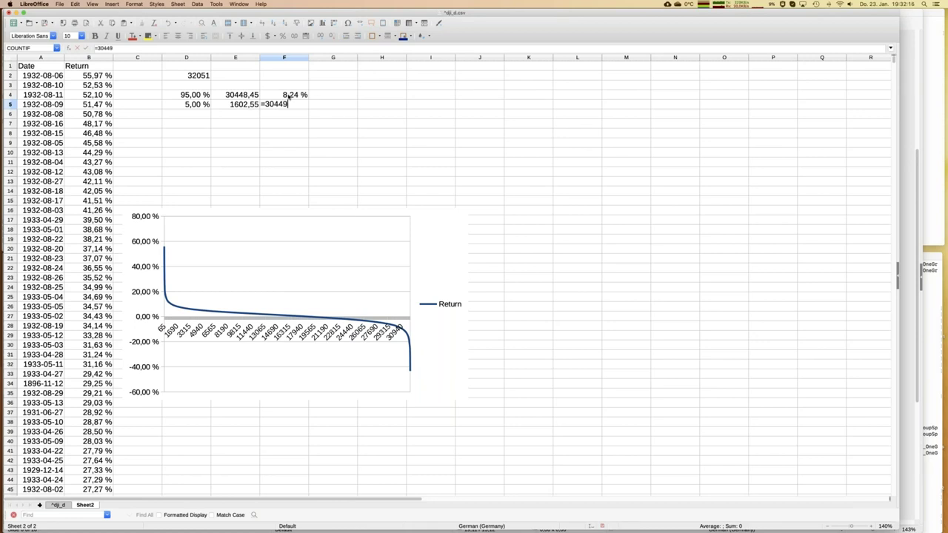
key(Return)
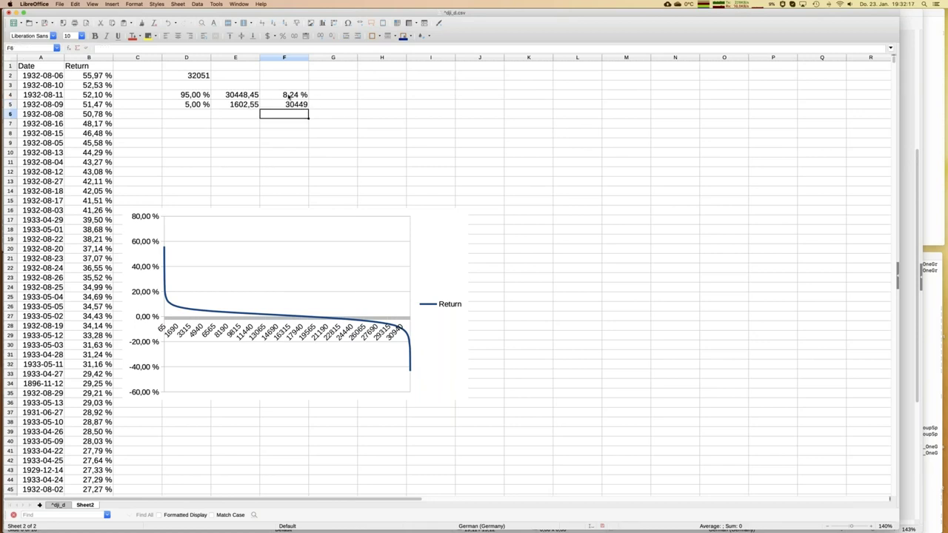
key(Up)
key(F2)
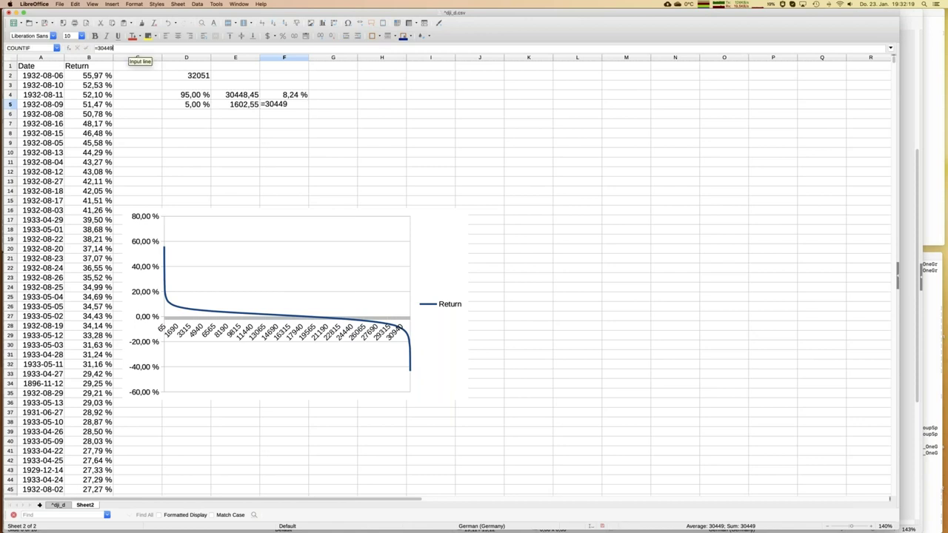
text(B)
key(Return)
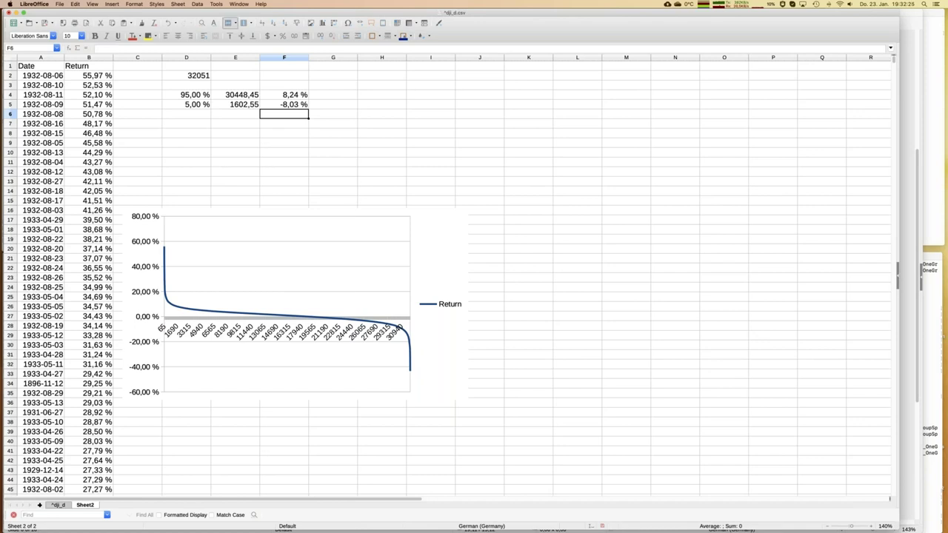
key(Up)
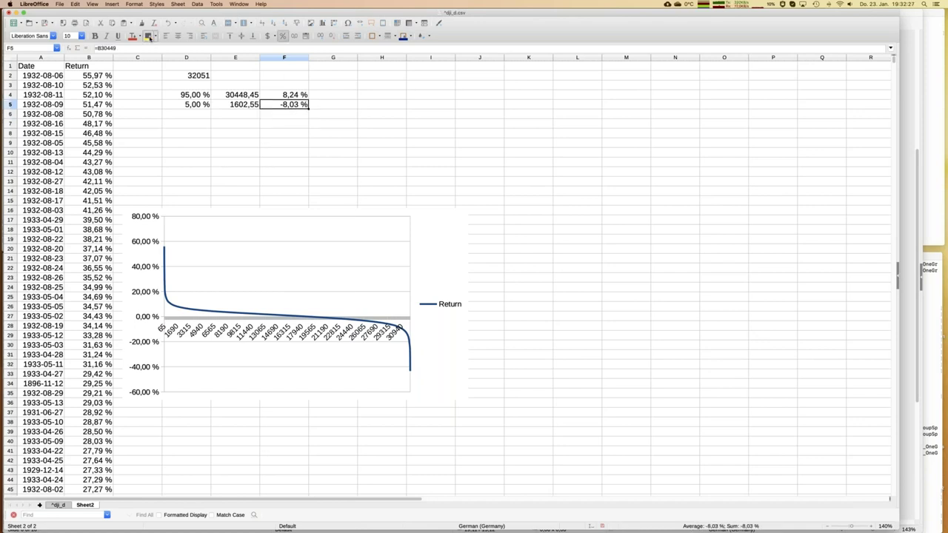
click(148, 36)
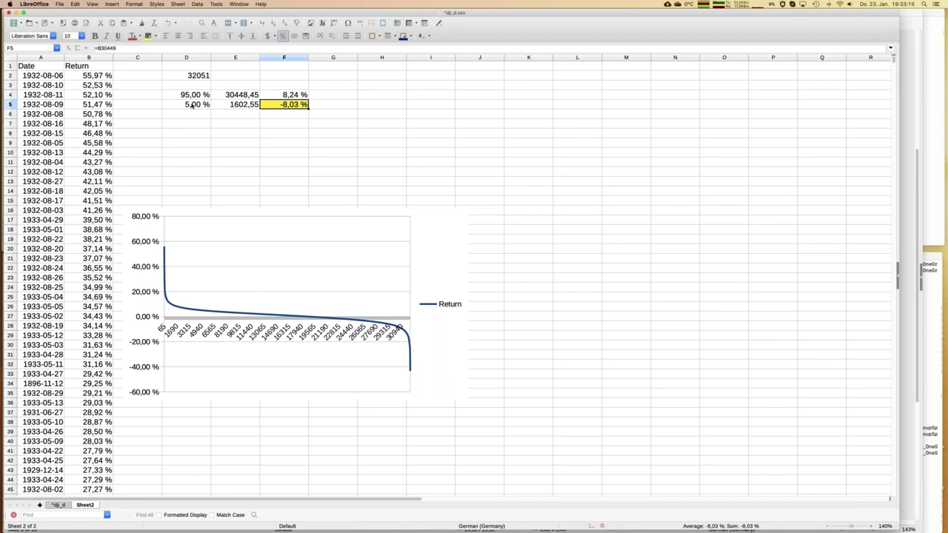
Step: Enter the label "average" in cell E7
key(Down)
key(Down)
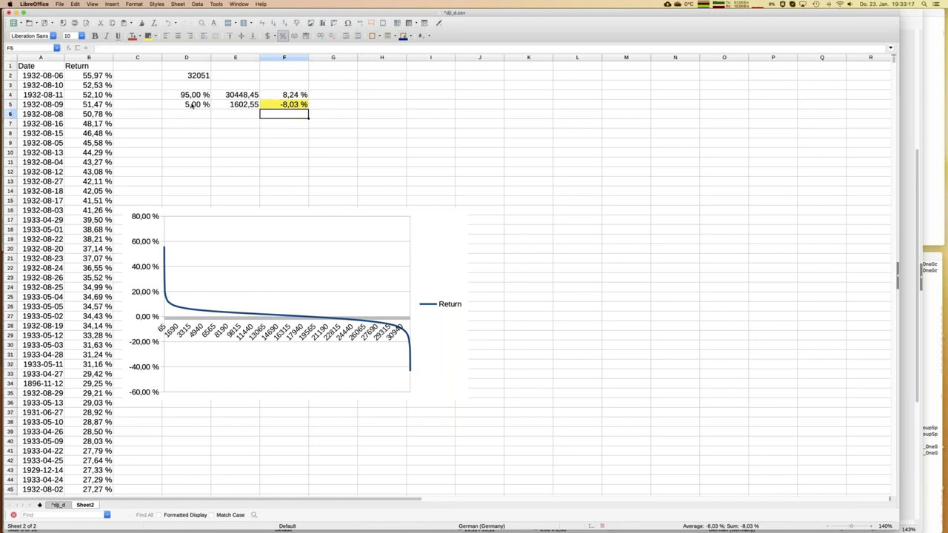
key(Left)
text(average)
key(Return)
Step: Calculate the mean of all returns in cell F7 with =AVERAGE(B2:B32052), formatted as a percentage
key(Up)
key(Right)
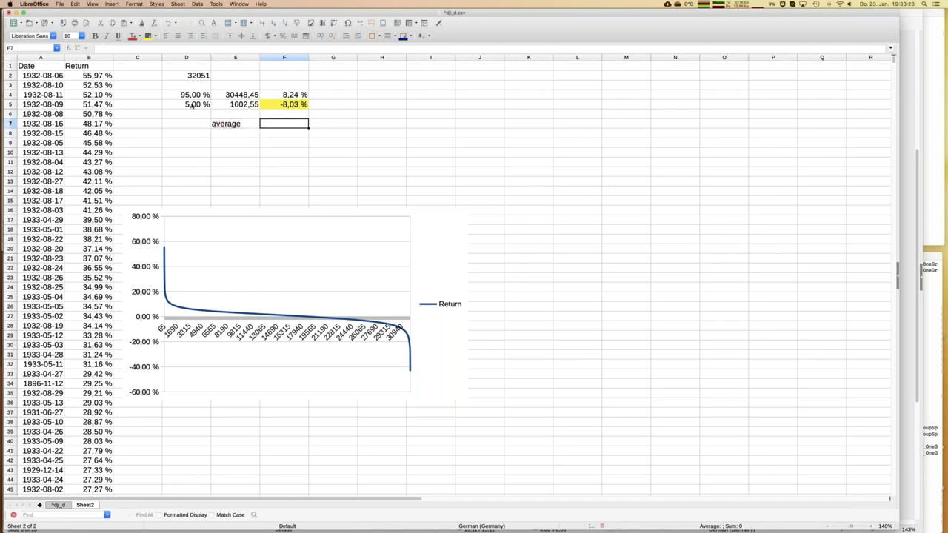
text(=av)
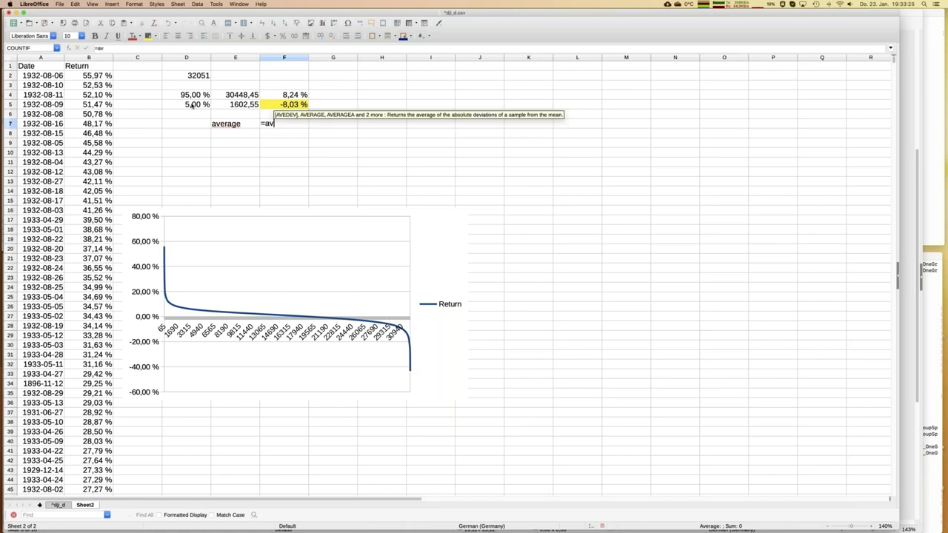
text(erage()
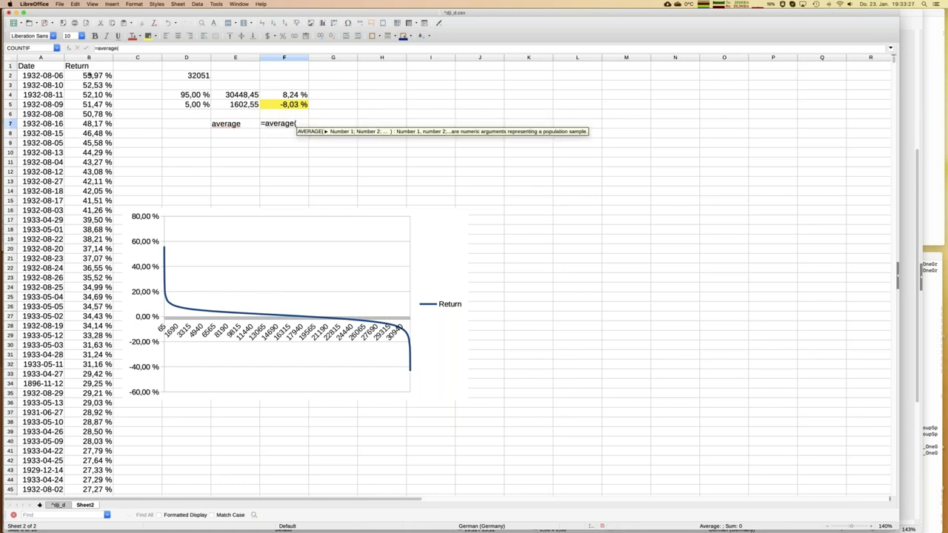
drag(93, 75, 110, 87)
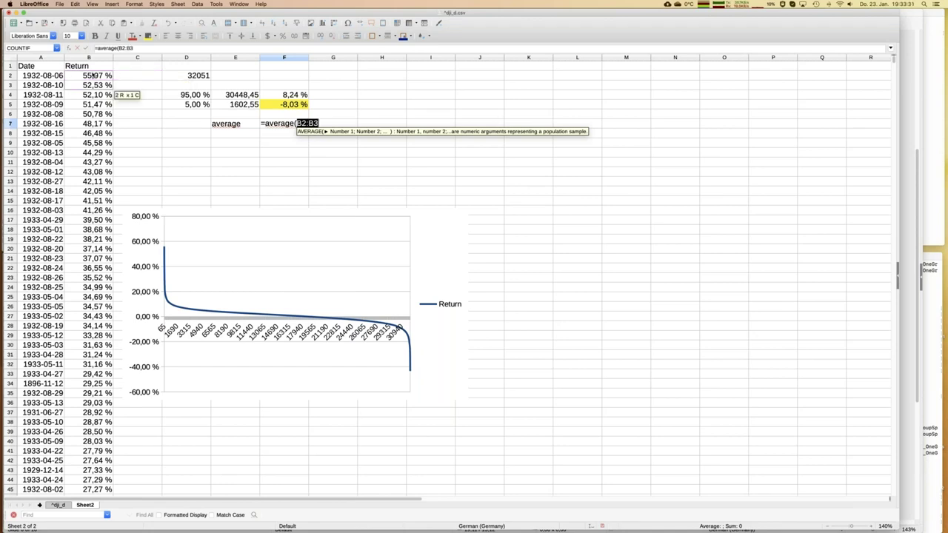
key(ctrl+shift+Down)
key(Return)
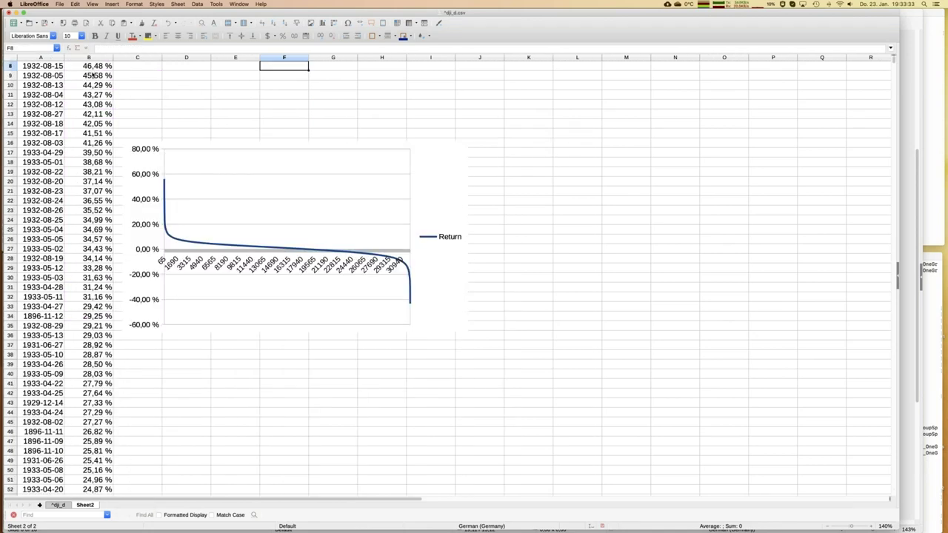
scroll(92, 75, up, 3)
key(Up)
key(ctrl+shift+5)
key(Up)
key(Down)
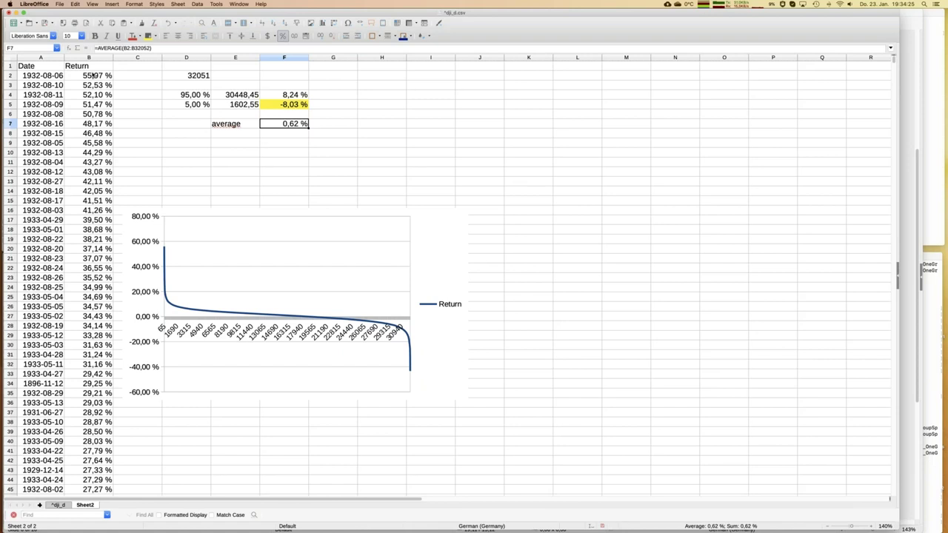
Step: Enter the label "expected shortfall" in cell E9
key(Down)
key(Down)
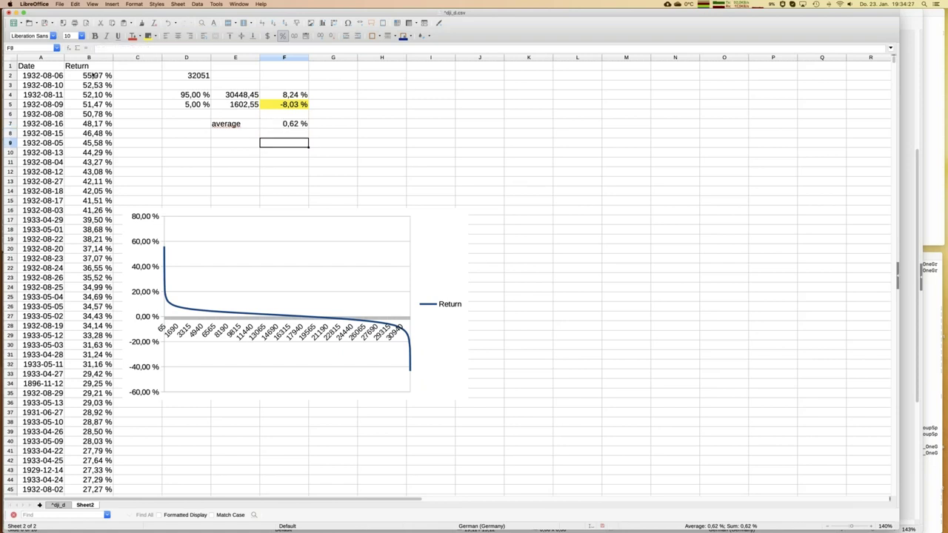
key(Left)
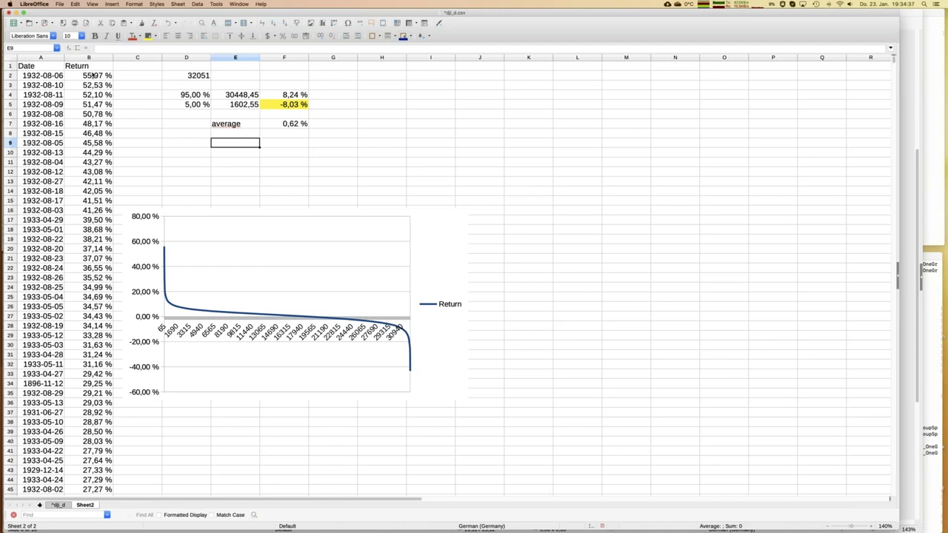
text(expected)
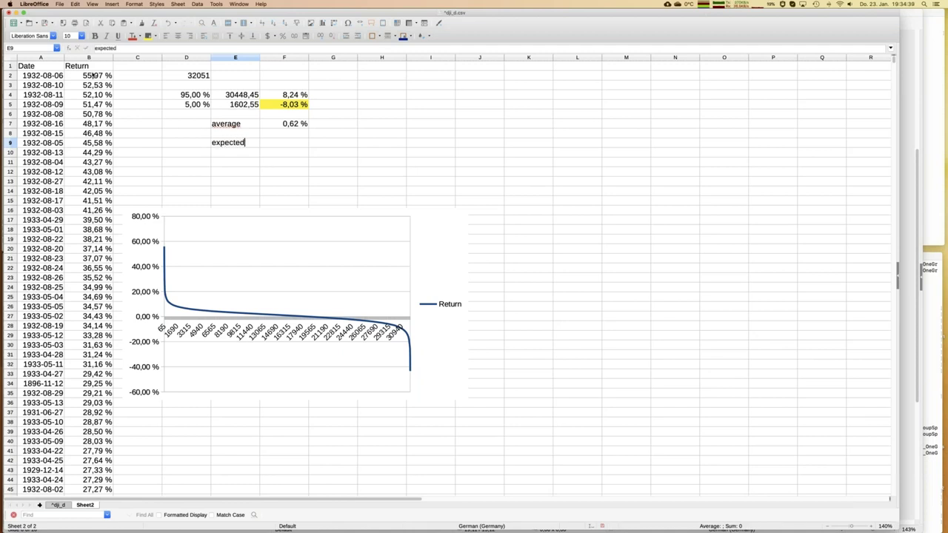
text( shortfall)
key(Return)
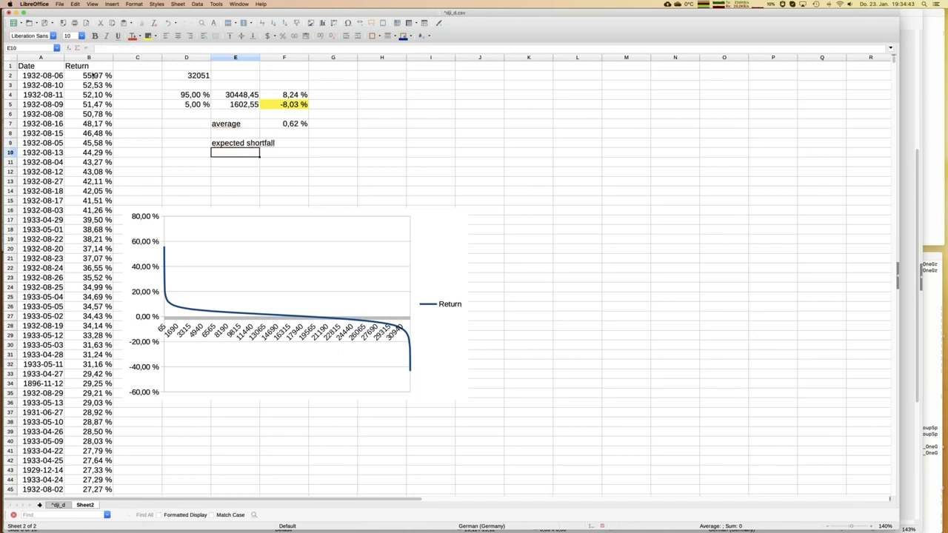
Step: Calculate the expected shortfall in cell F9 with the formula =average(b30449:b999999)
key(Up)
key(Right)
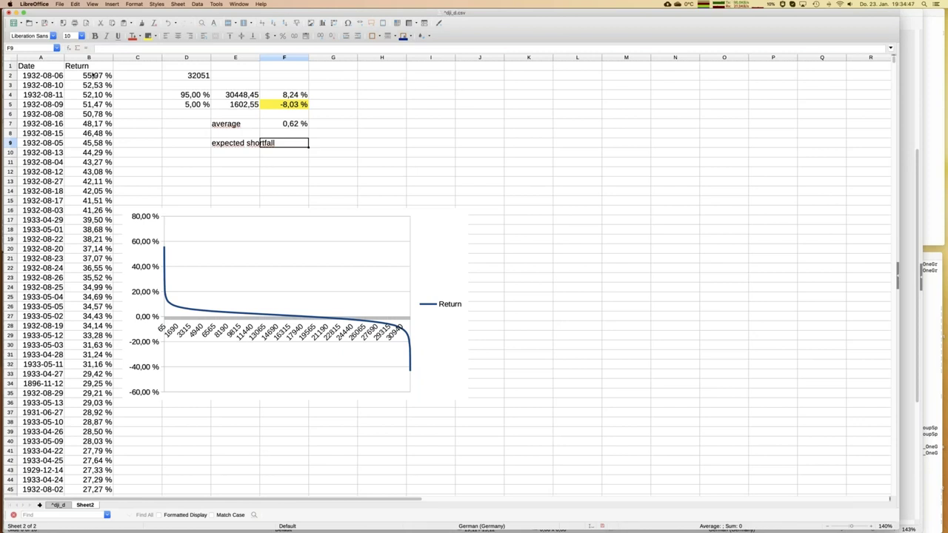
text(=aver)
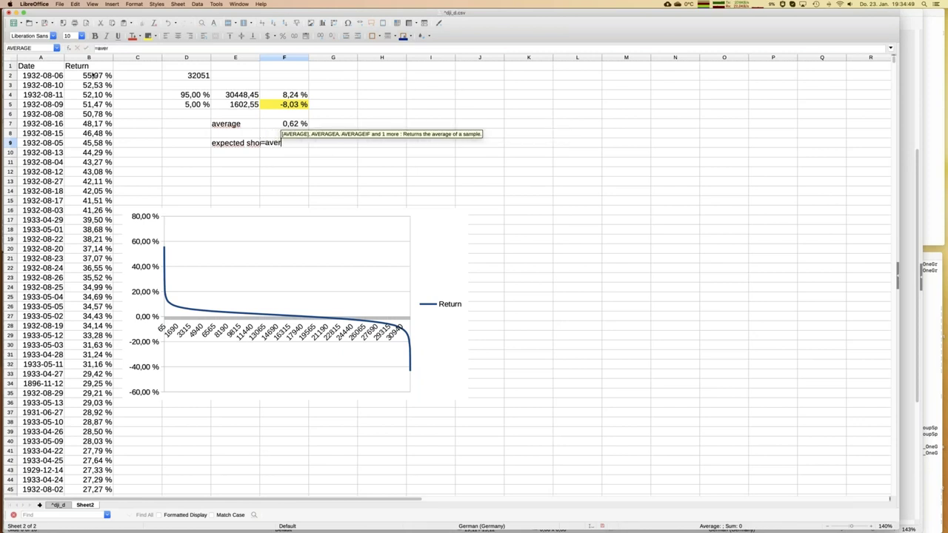
text(age()
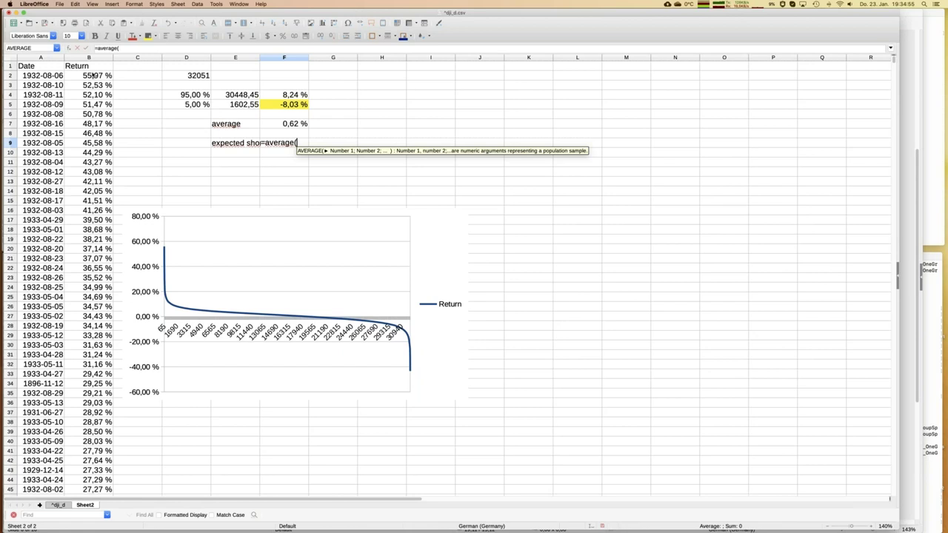
text(e)
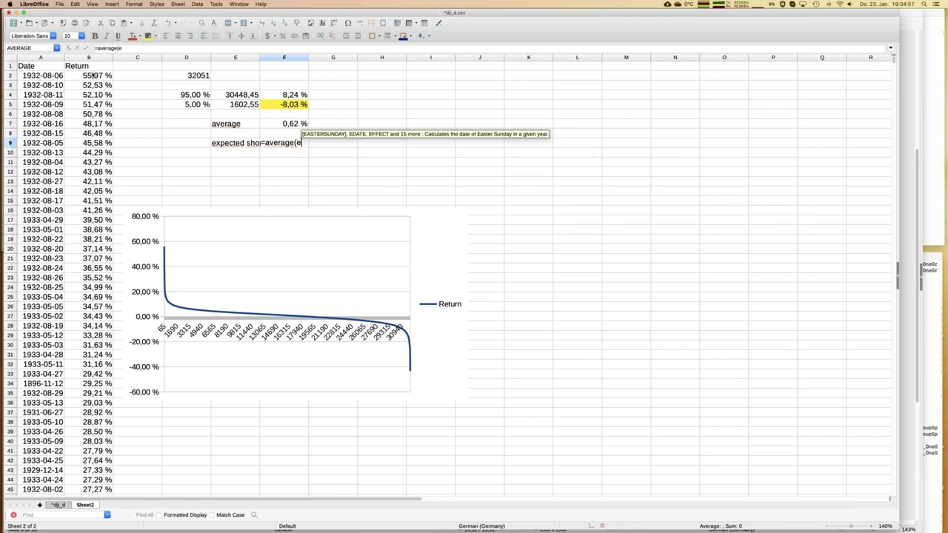
text(b)
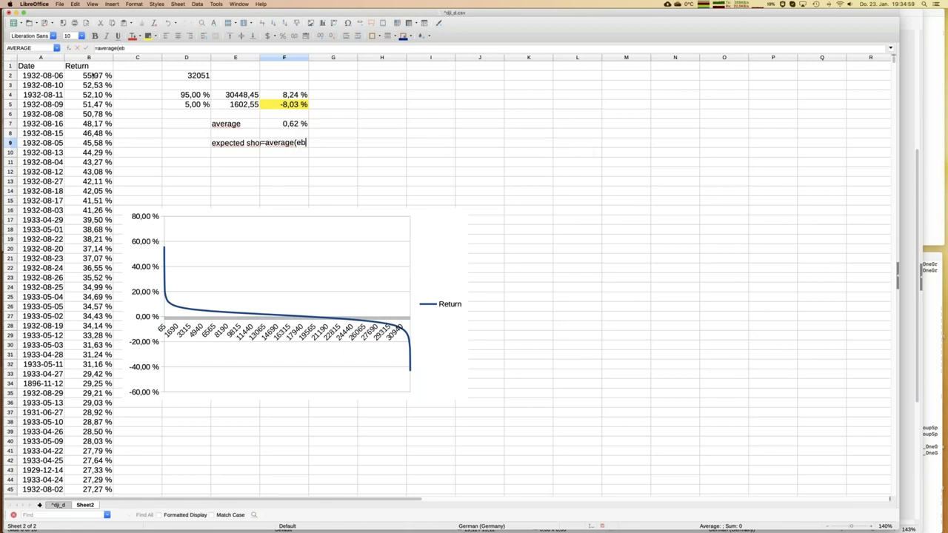
key(BackSpace)
key(BackSpace)
text(b)
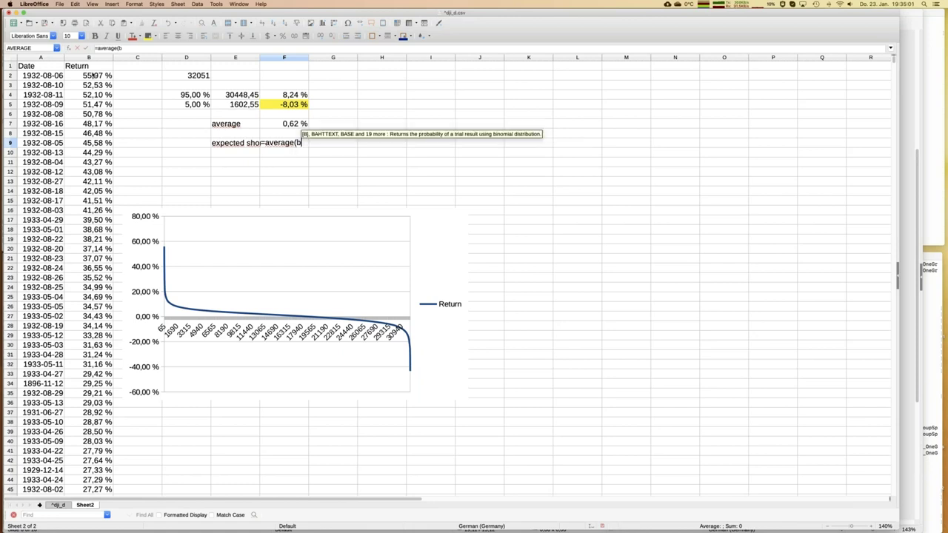
text(30)
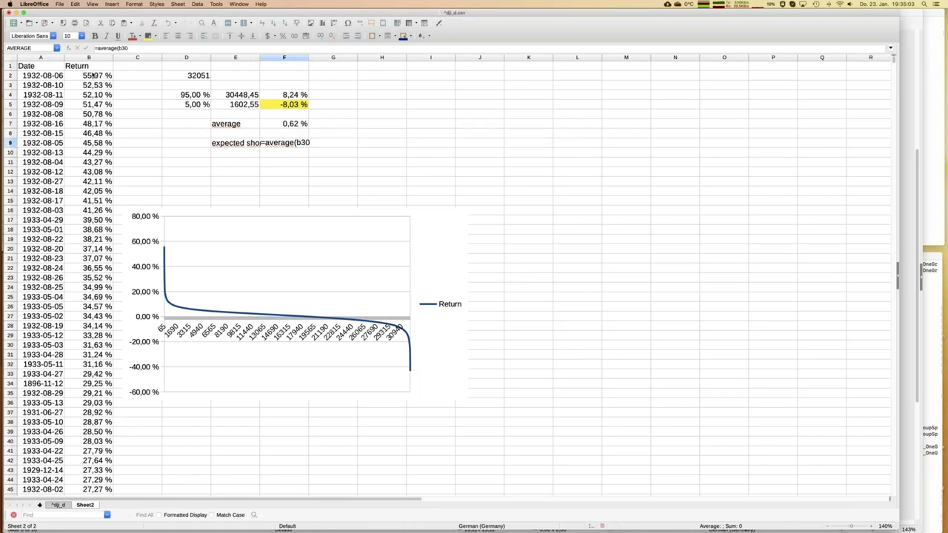
text(339)
key(BackSpace)
key(BackSpace)
key(BackSpace)
text(449)
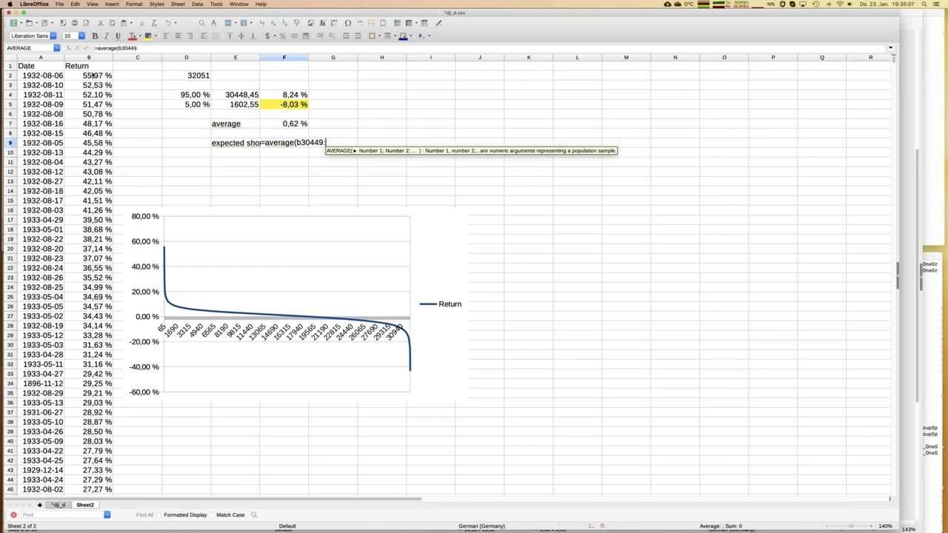
text(:b)
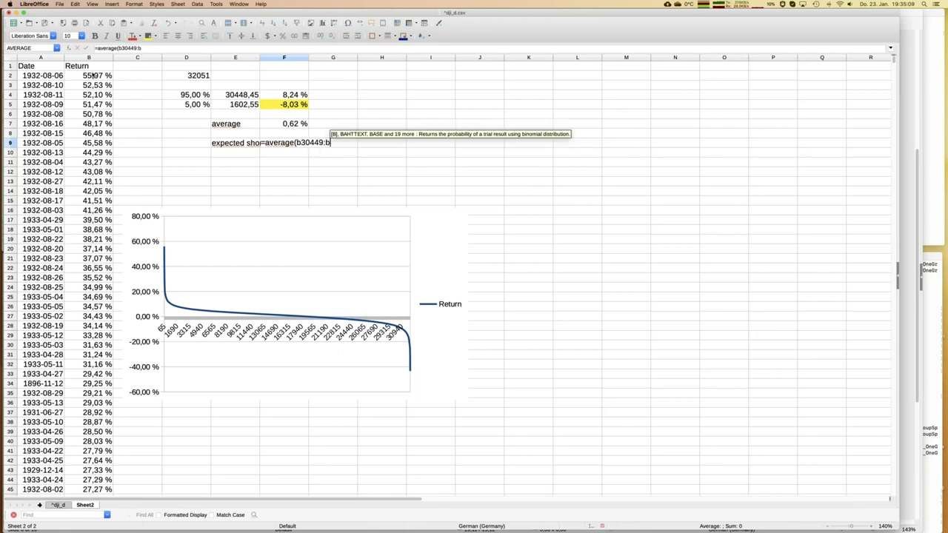
text(999999)
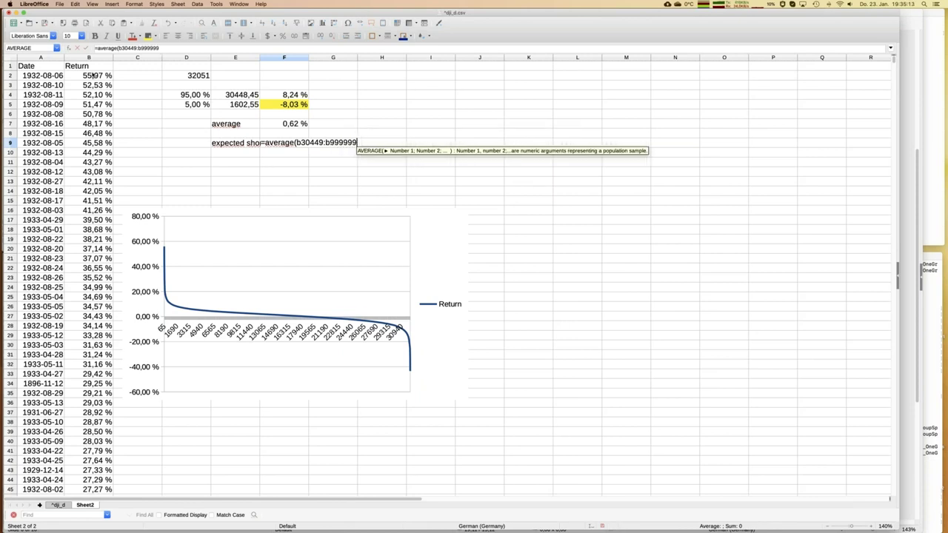
text())
key(Return)
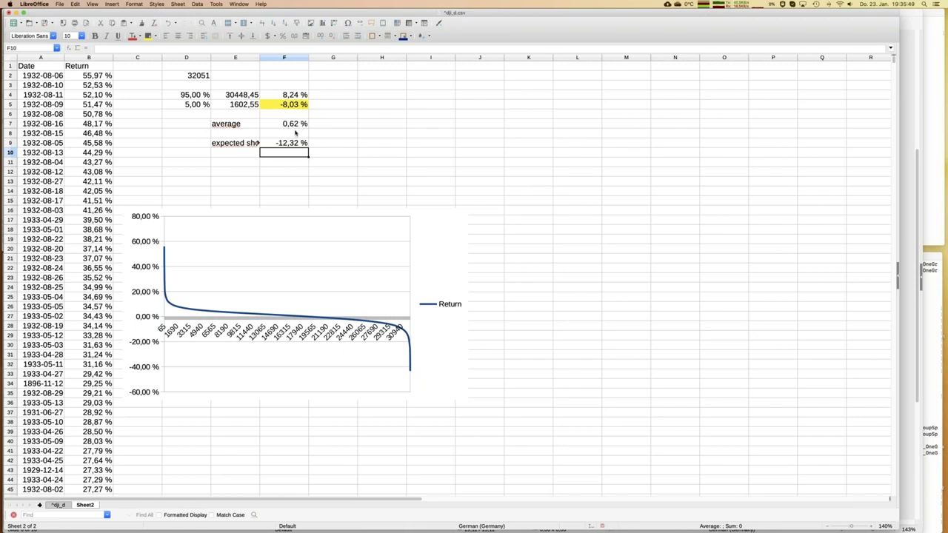
Step: Save the active sheet in Downloads as a Text CSV file named DowJones_Monthly and acknowledge the save warning
key(super+s)
text(Dow)
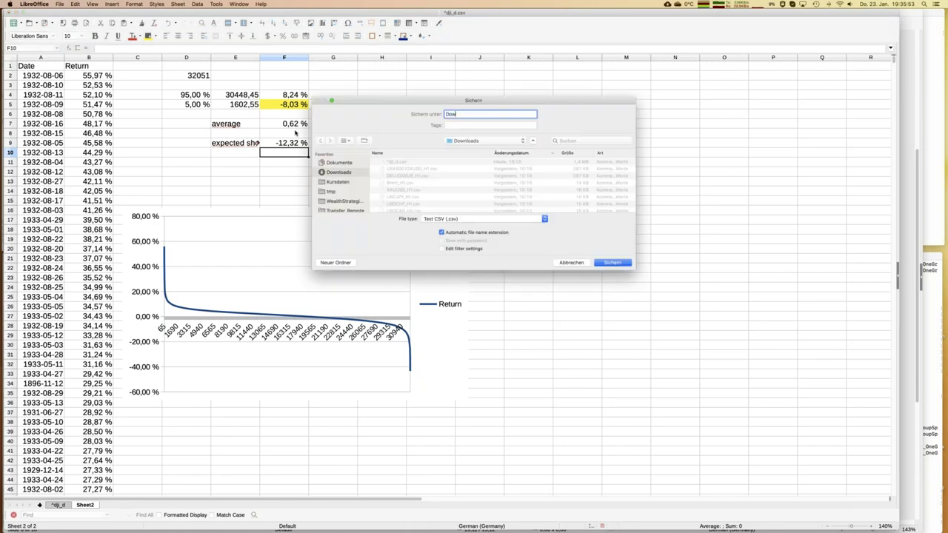
text(Jones_Monthly)
key(Return)
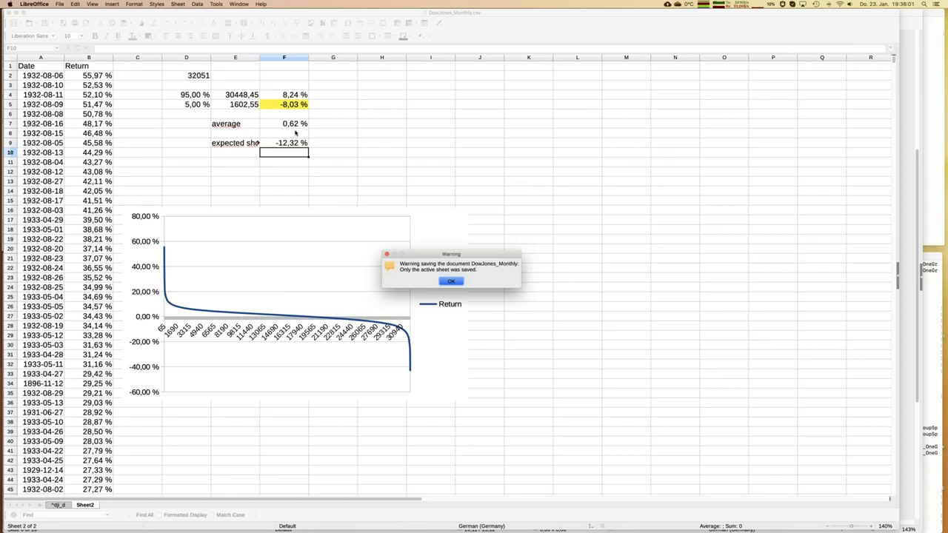
click(450, 281)
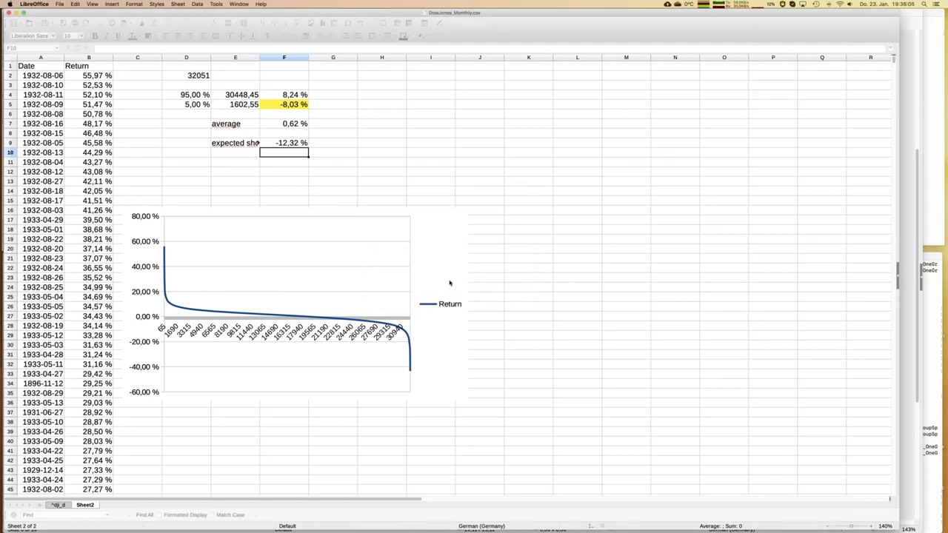
Step: Save the workbook in Downloads as an ODF Spreadsheet (.ods) named DowJones_Monthly
click(384, 191)
key(super+shift+s)
click(467, 219)
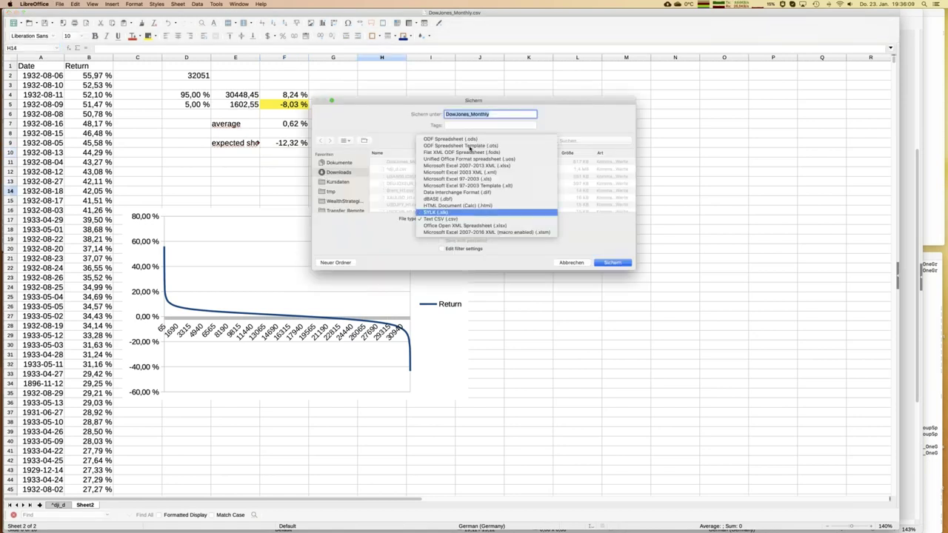
click(469, 139)
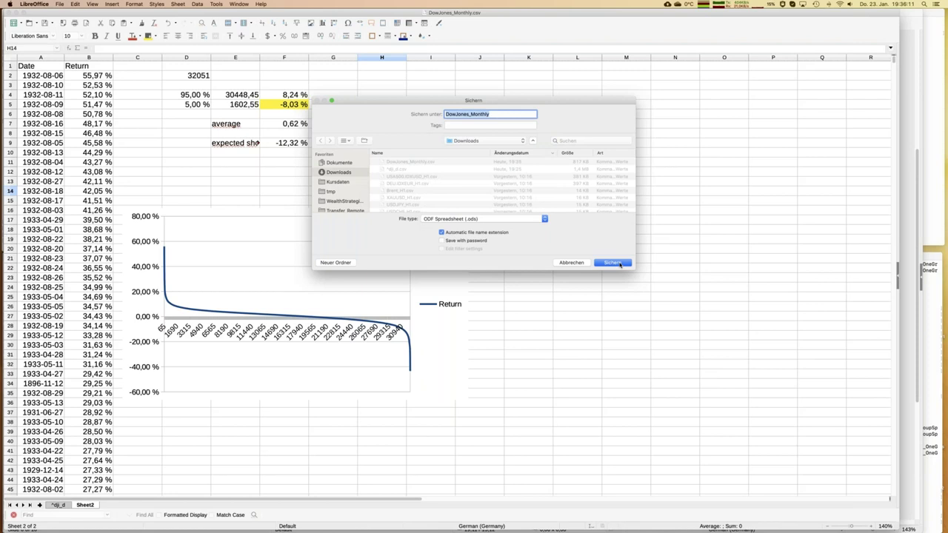
click(612, 262)
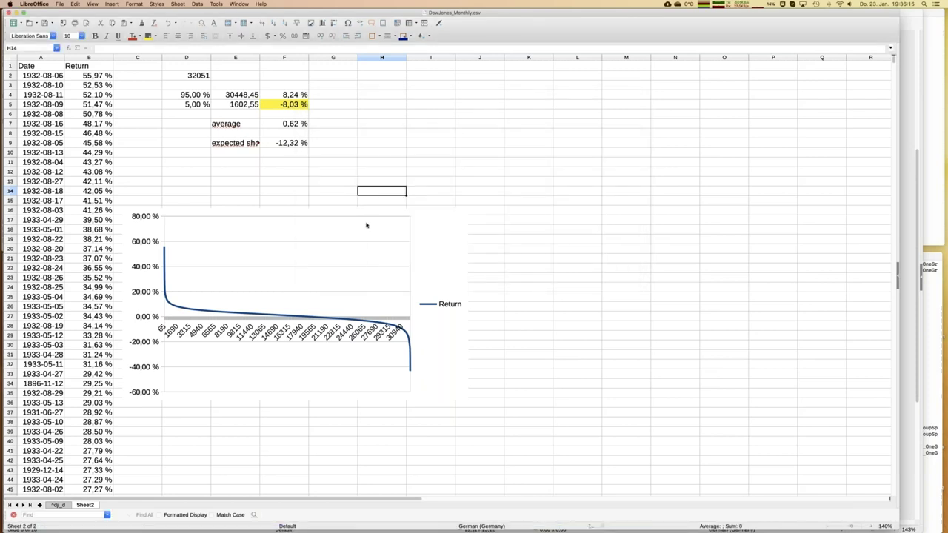
Step: Save a copy of the workbook in Downloads as an ODF Spreadsheet named DowJones_Yeatrly
click(208, 175)
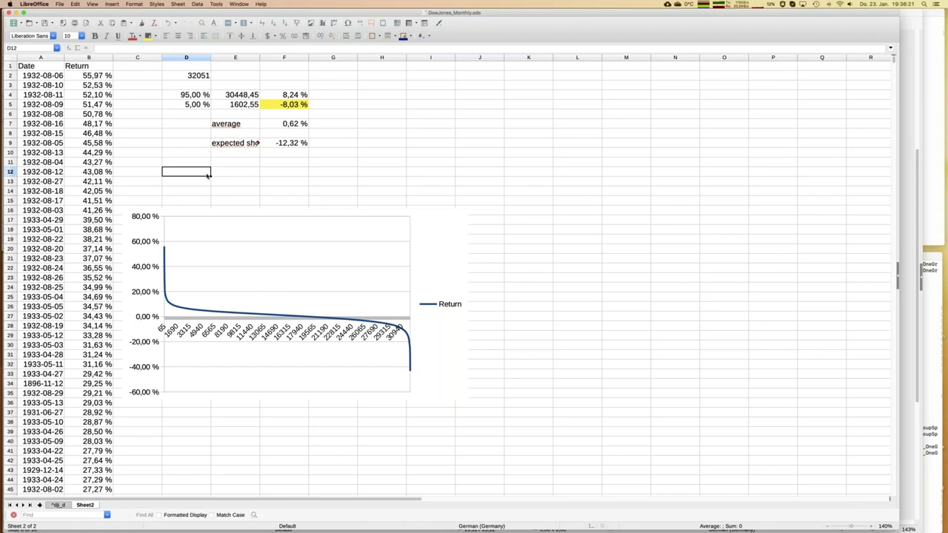
key(super+shift+s)
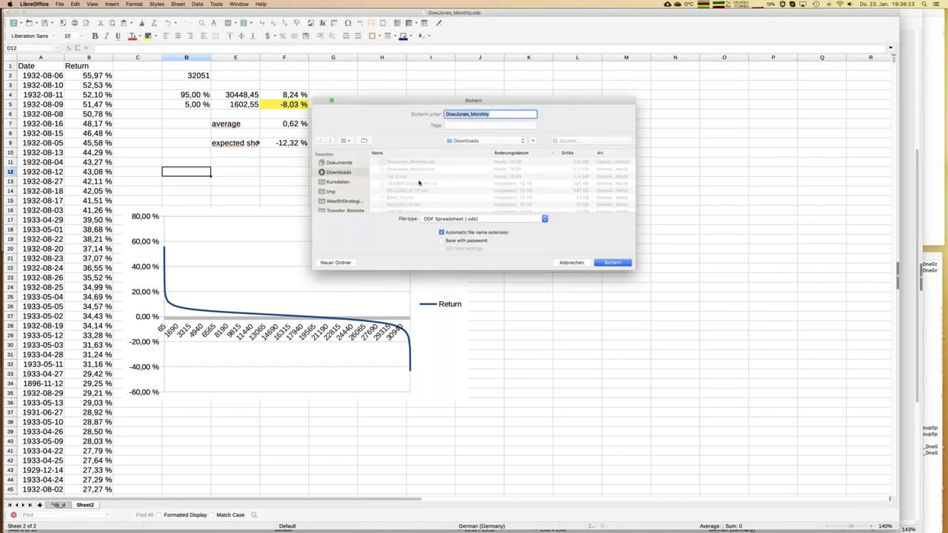
key(Right)
key(BackSpace)
key(BackSpace)
key(BackSpace)
key(BackSpace)
key(BackSpace)
key(BackSpace)
key(BackSpace)
text(Year)
key(Return)
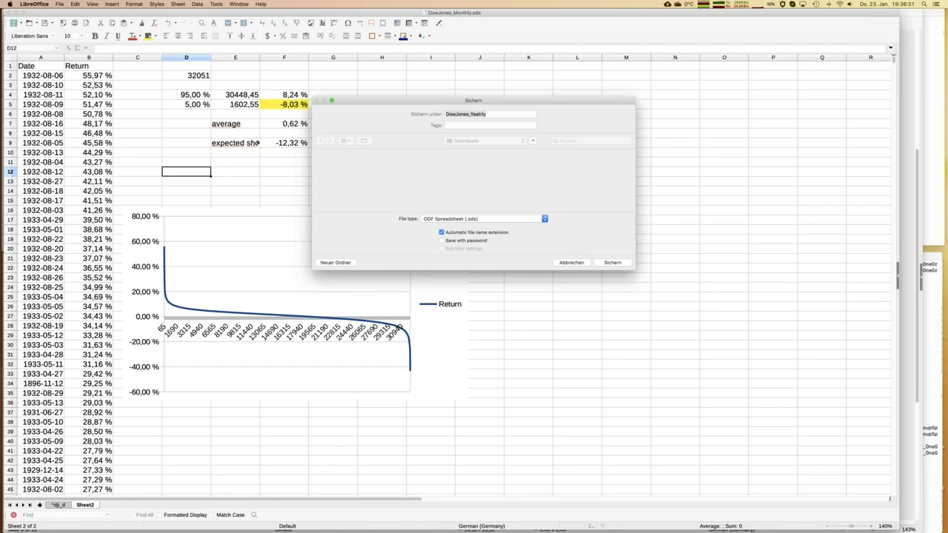
click(59, 505)
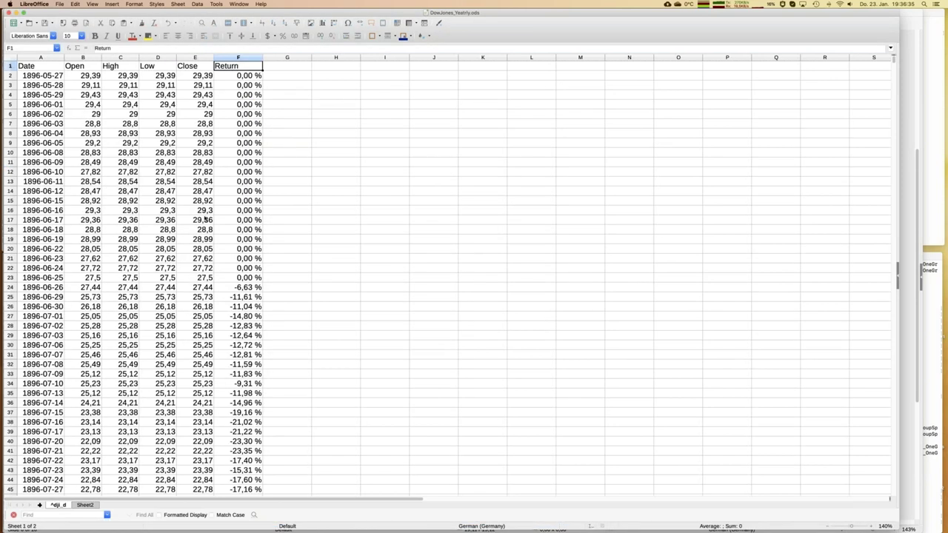
click(198, 287)
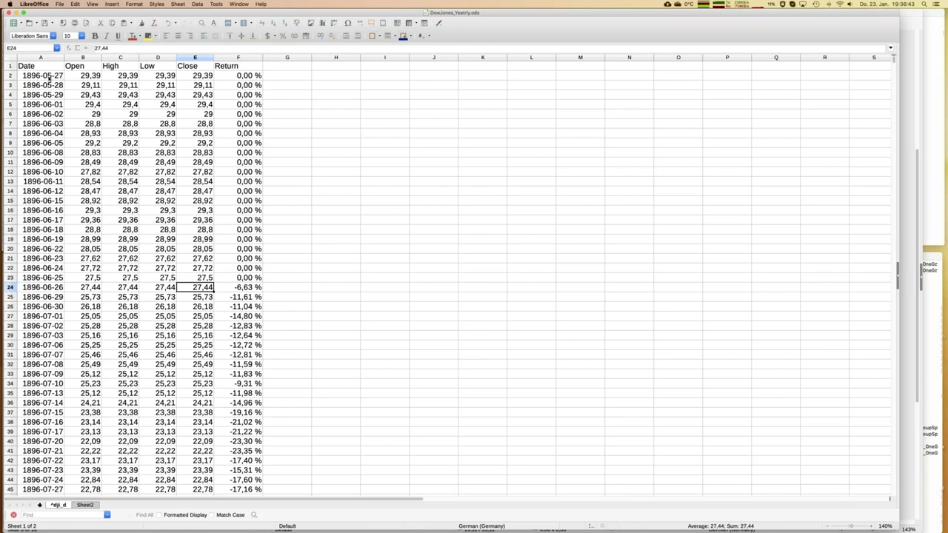
click(57, 164)
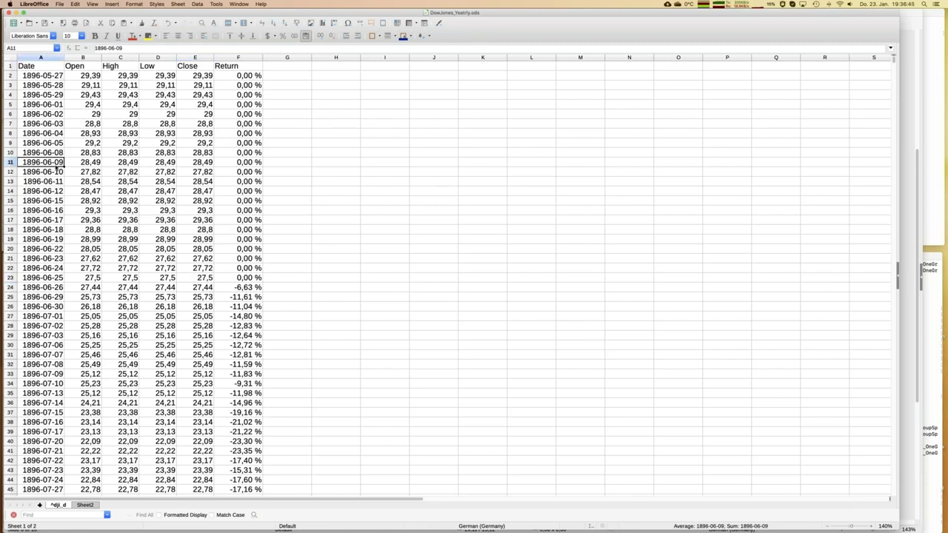
key(Page_Down)
key(Page_Down)
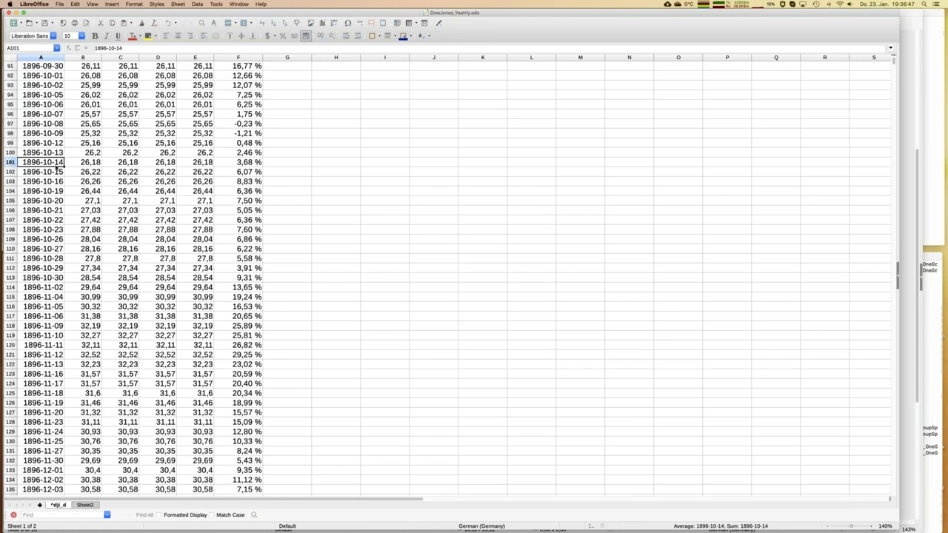
key(Page_Down)
key(Page_Down)
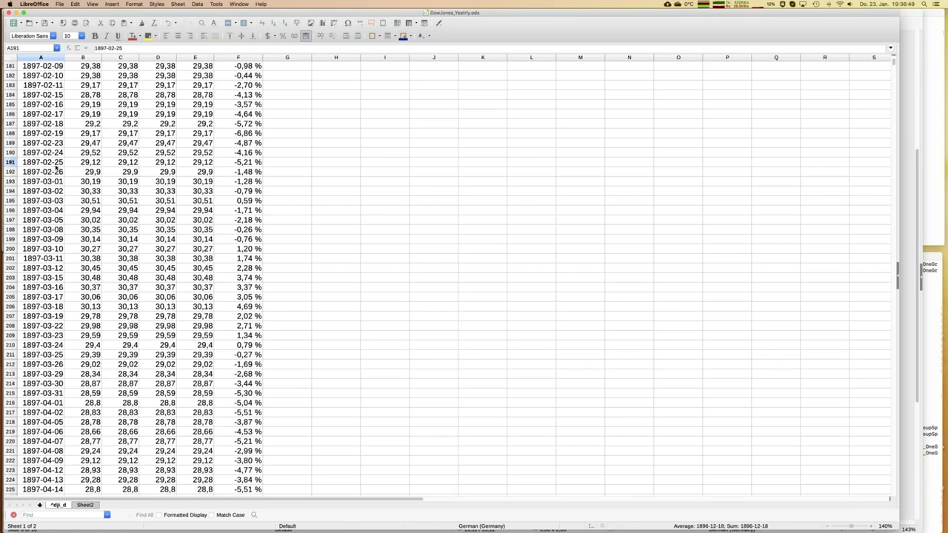
key(Page_Down)
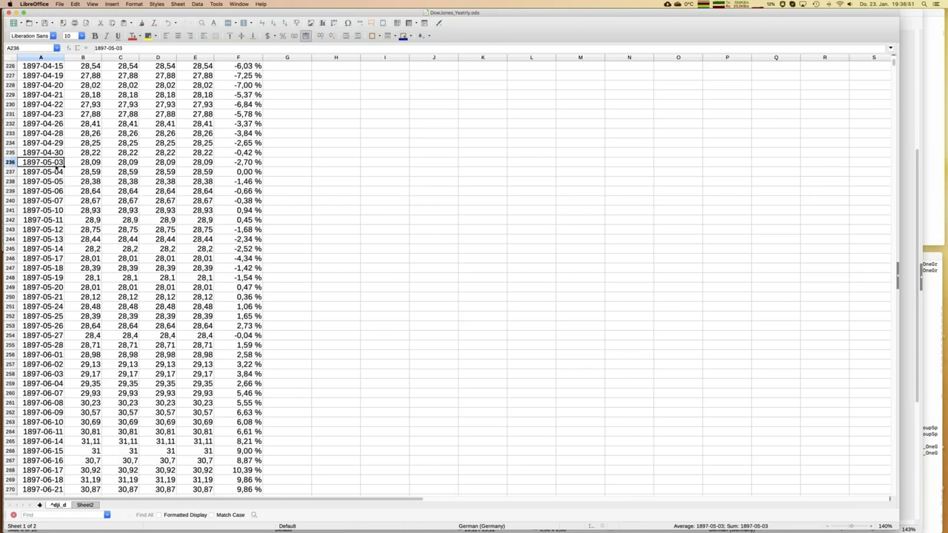
click(233, 337)
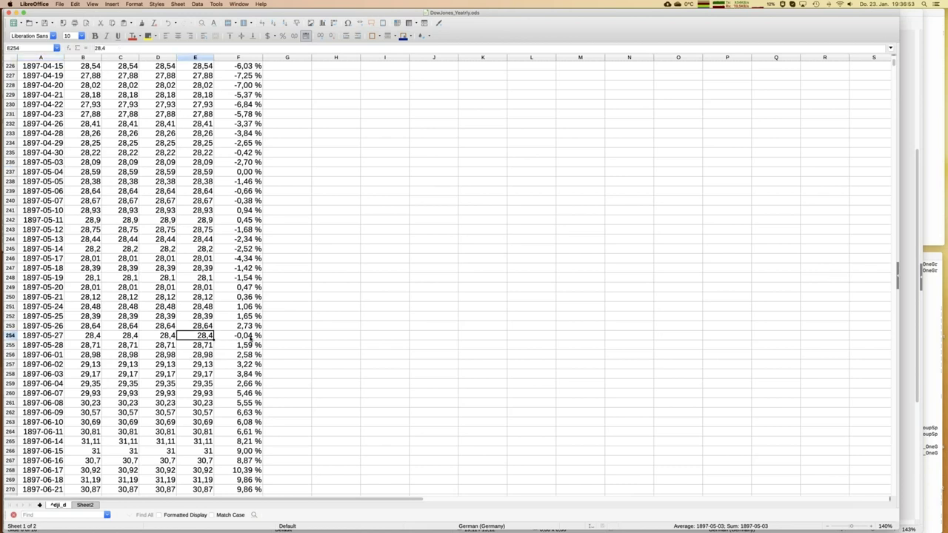
key(F2)
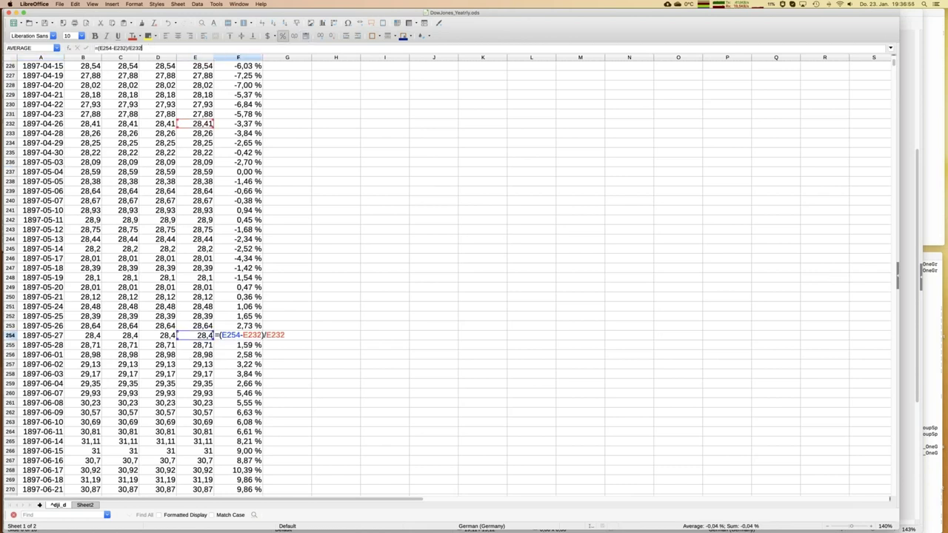
click(136, 47)
key(Delete)
key(Delete)
click(119, 48)
key(Delete)
key(Delete)
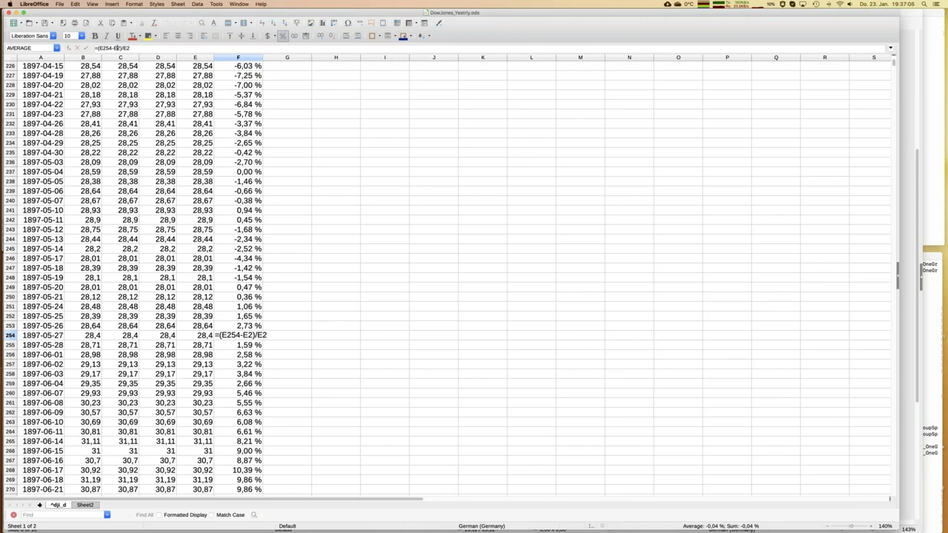
key(Return)
Step: Fill the yearly return formula from F254 down to the last data row, F32052
key(Up)
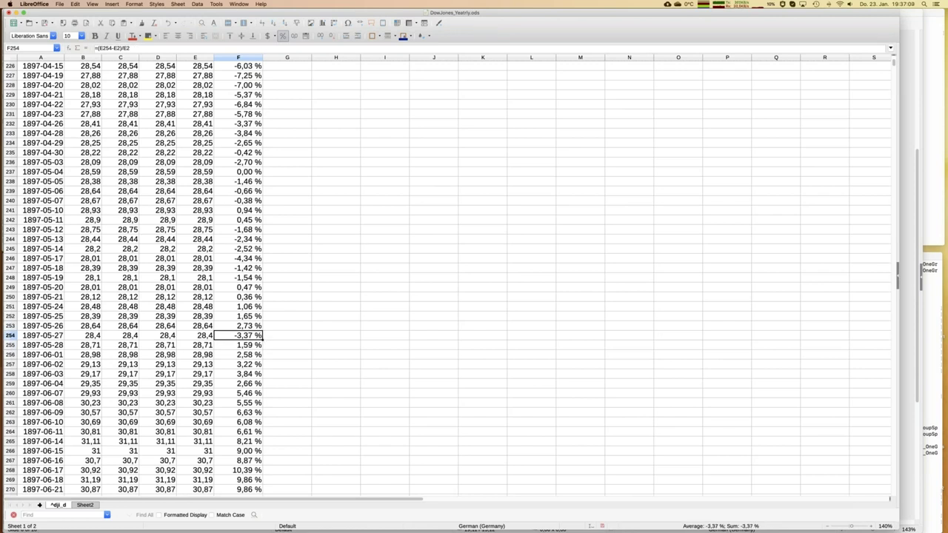
key(super+shift+Down)
key(super+d)
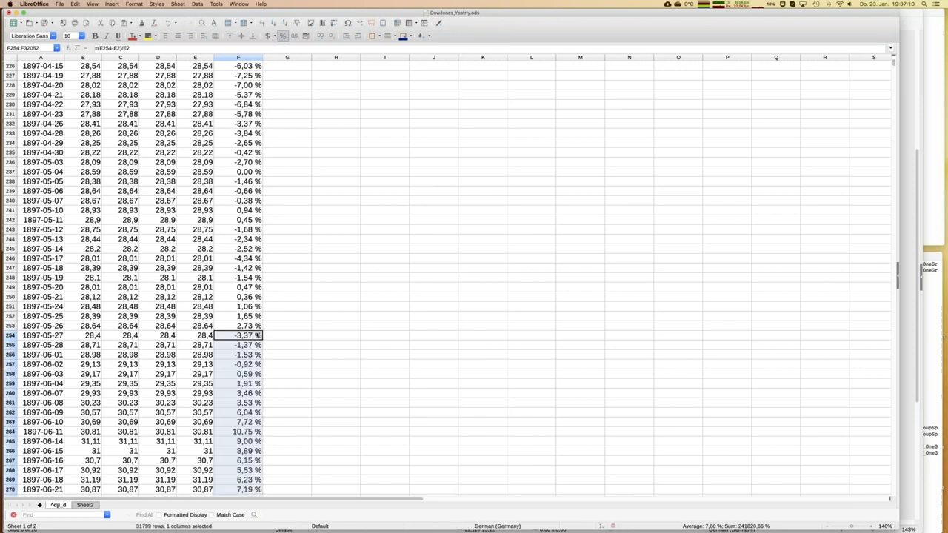
Step: Set the returns in F2:F253, the rows before the first yearly return, to 0%
click(246, 326)
text(0%)
key(Return)
key(Up)
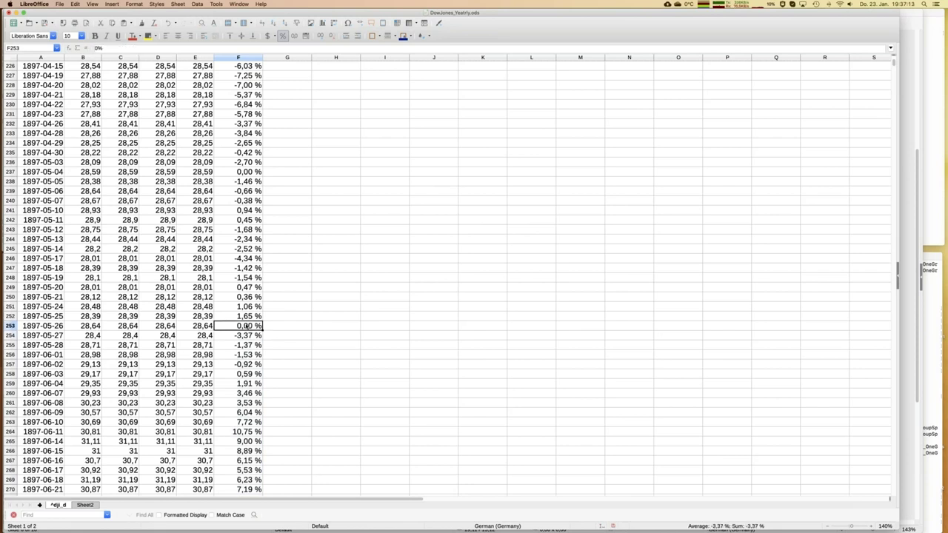
key(super+c)
key(Up)
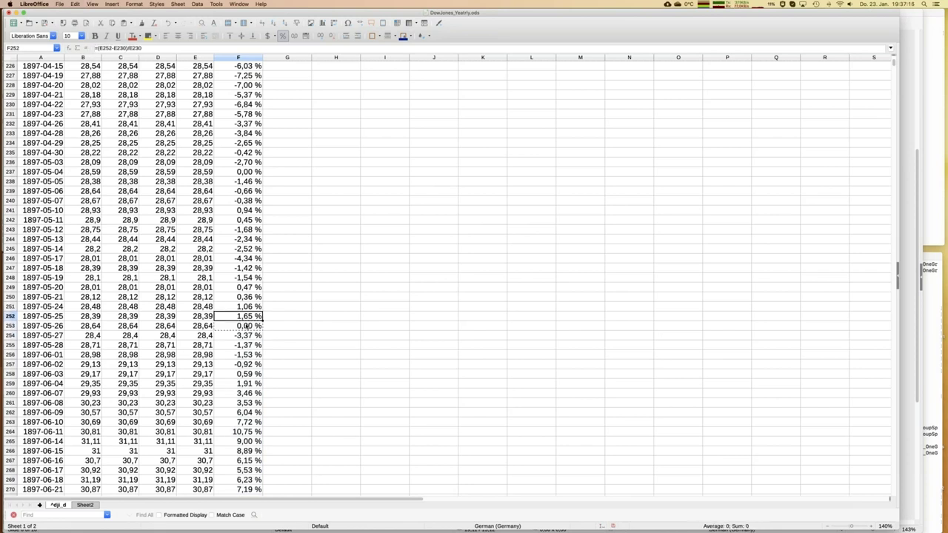
key(super+shift+Up)
key(shift+Down)
key(super+v)
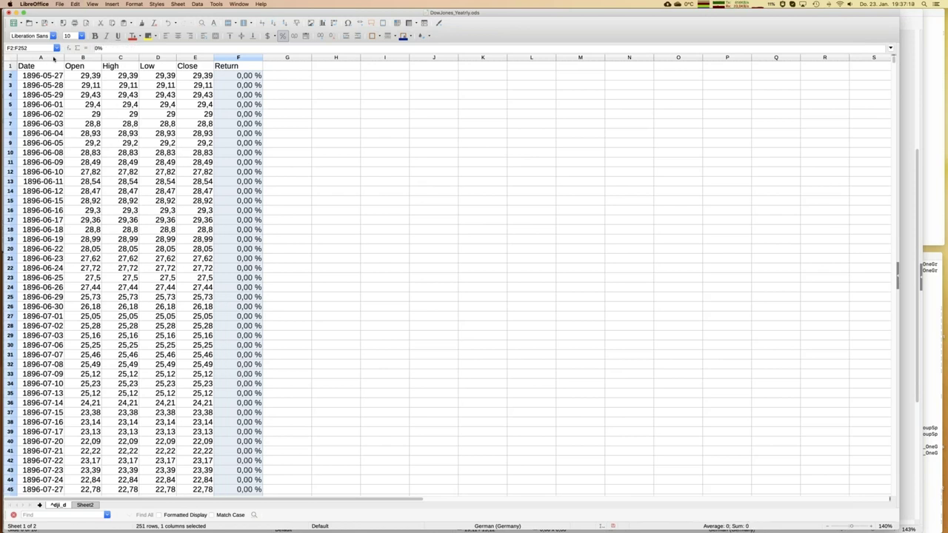
Step: Copy the Date and Return columns of sheet ^dji_d and paste them with Paste Special over columns A and B of Sheet2, starting at A1
click(54, 57)
click(252, 58)
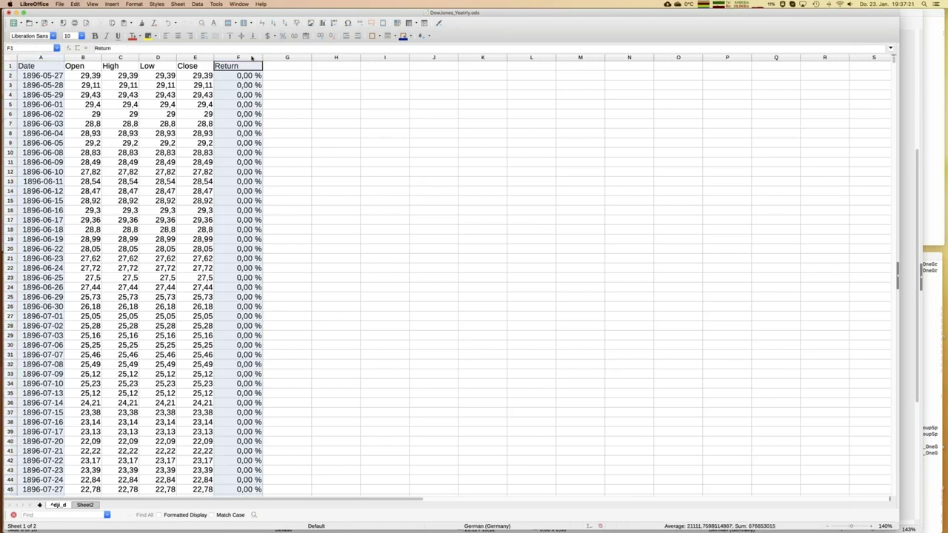
key(super+c)
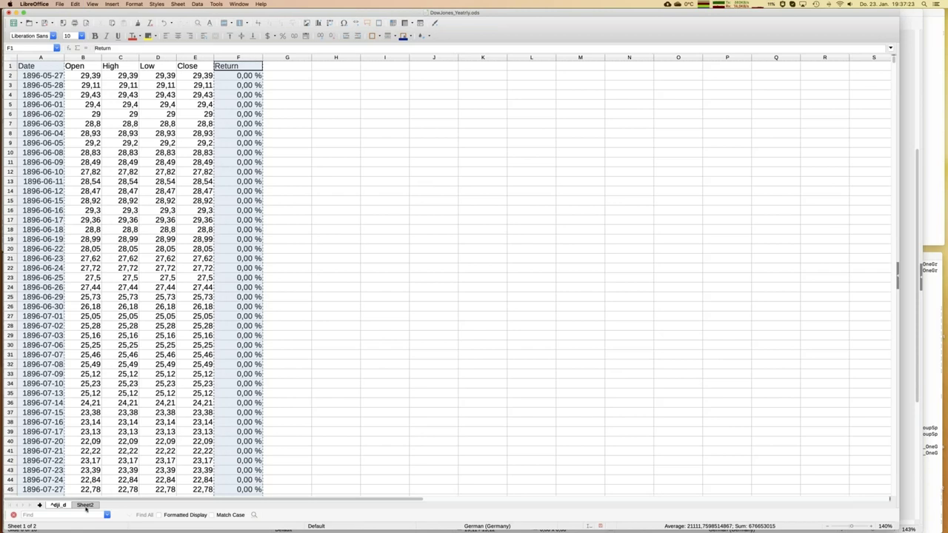
click(85, 505)
click(54, 68)
key(super+shift+v)
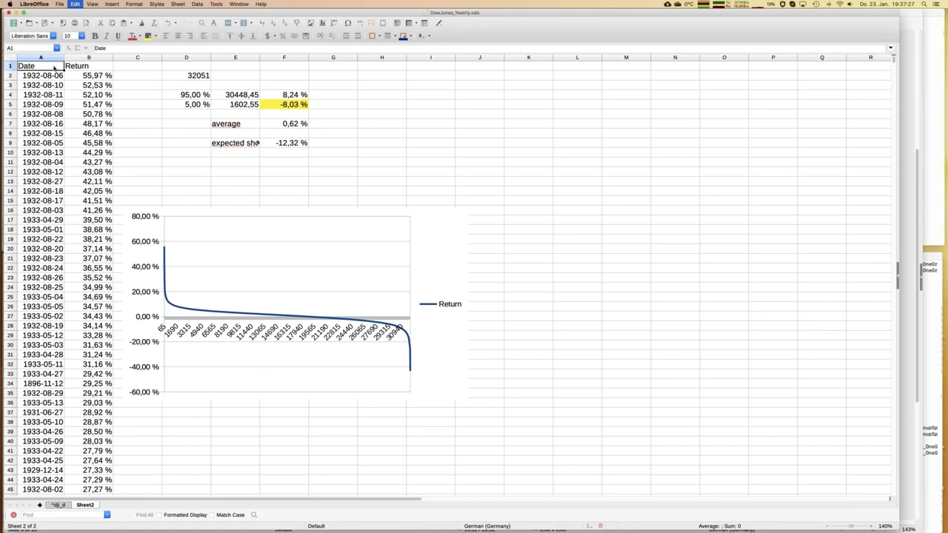
key(Return)
key(super+z)
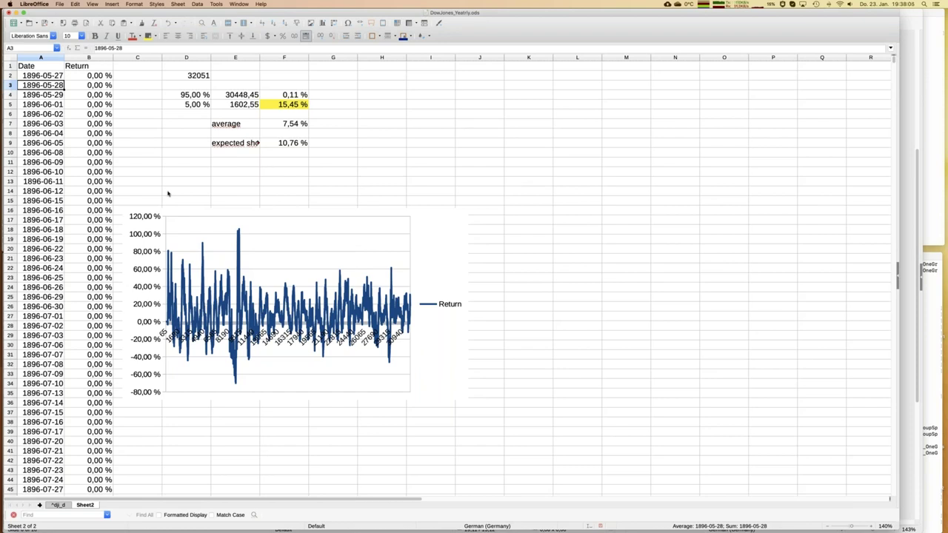
Step: Sort columns A and B of Sheet2 by Return in descending order
click(95, 77)
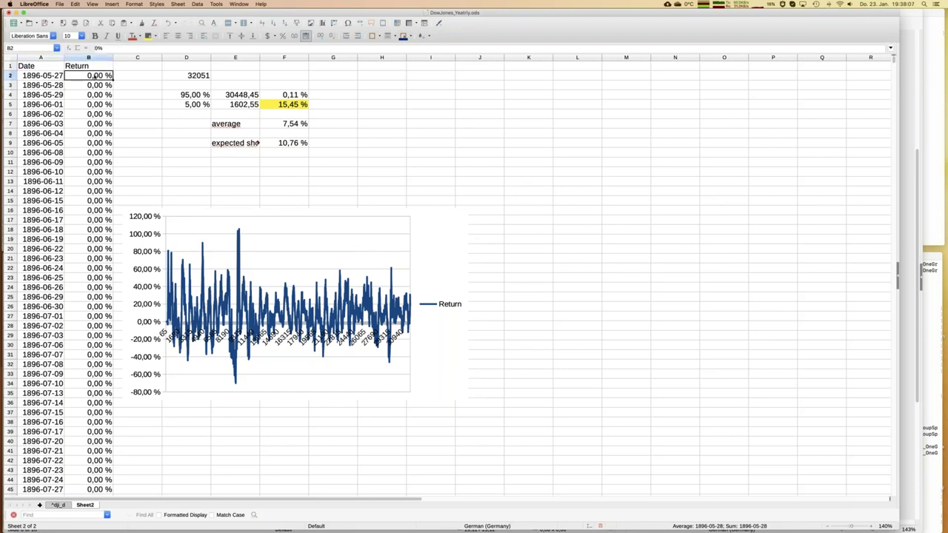
drag(50, 57, 88, 57)
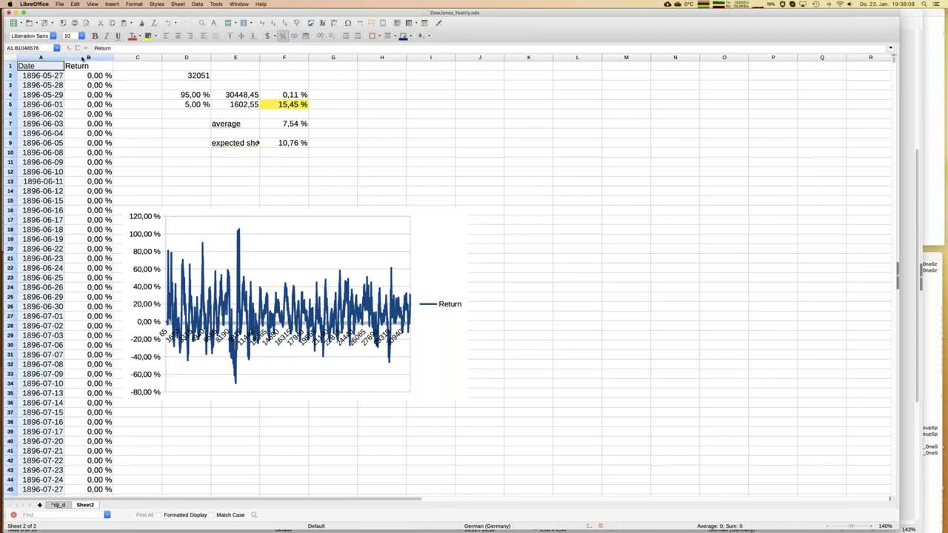
click(197, 5)
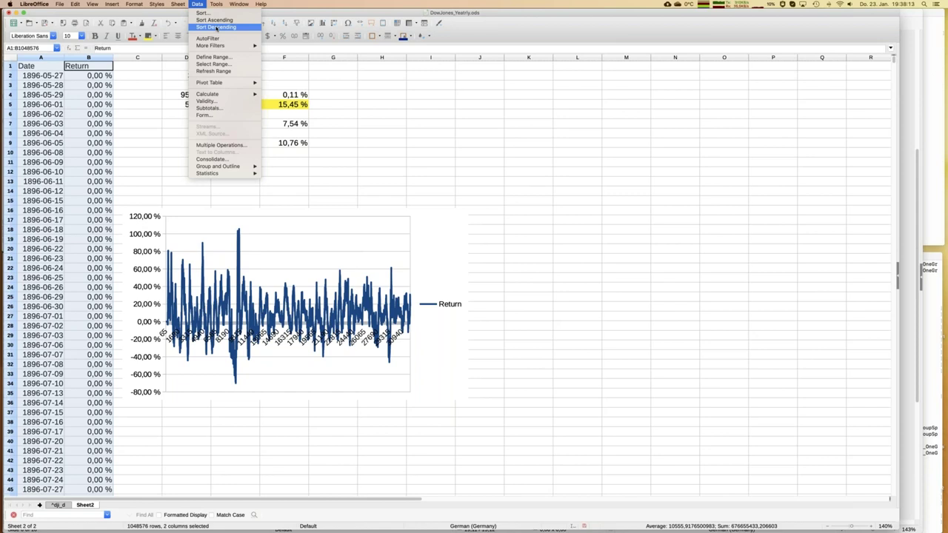
click(216, 27)
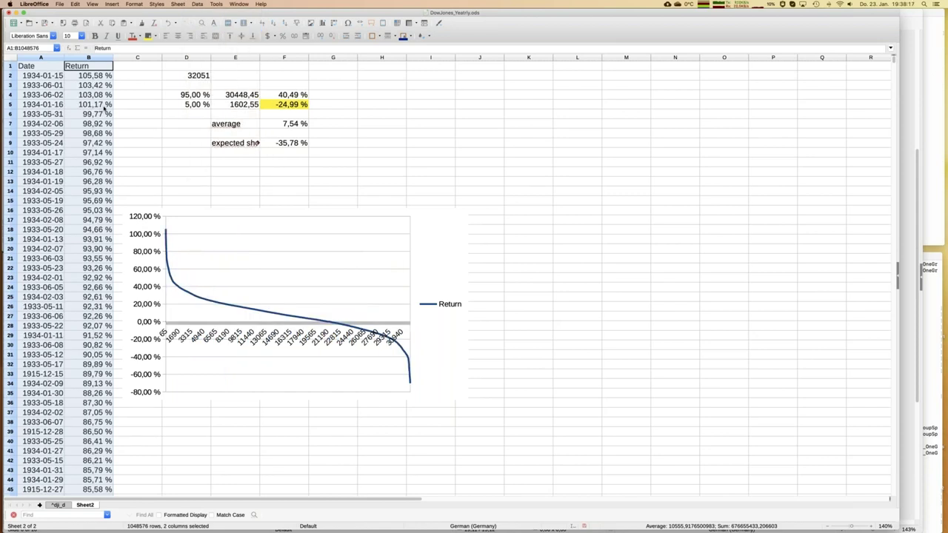
Step: Review the yearly results in Sheet2: the 5 % Value at Risk, average return, expected shortfall and the upper quantile in F4
click(160, 146)
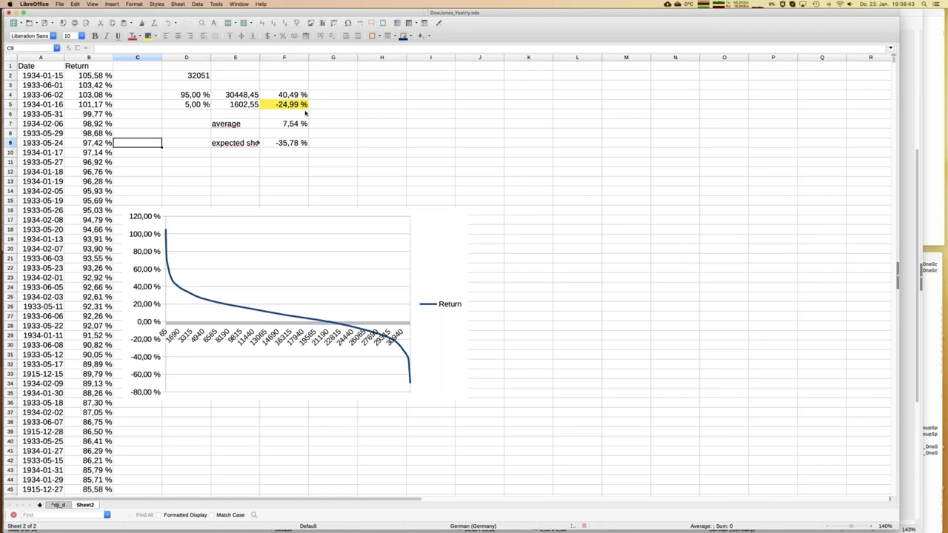
click(193, 105)
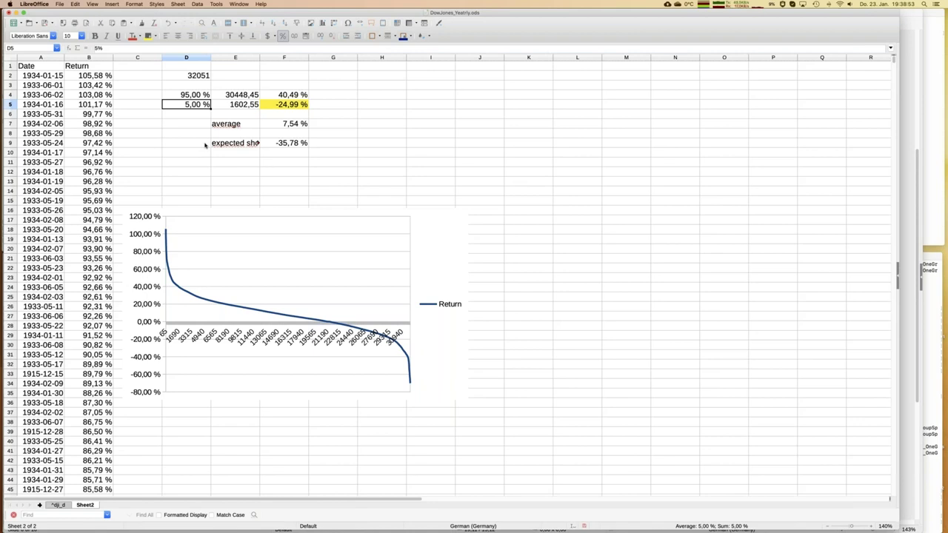
click(297, 125)
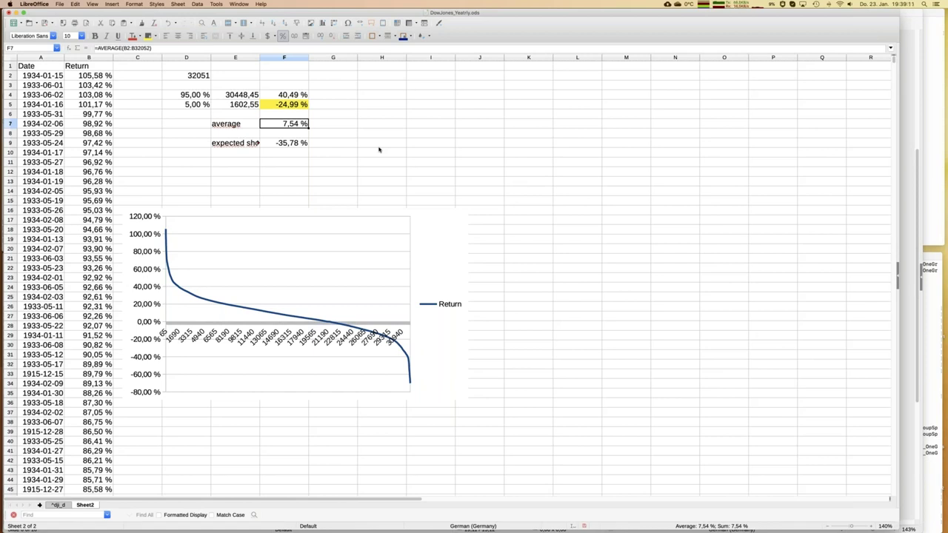
key(Down)
key(Down)
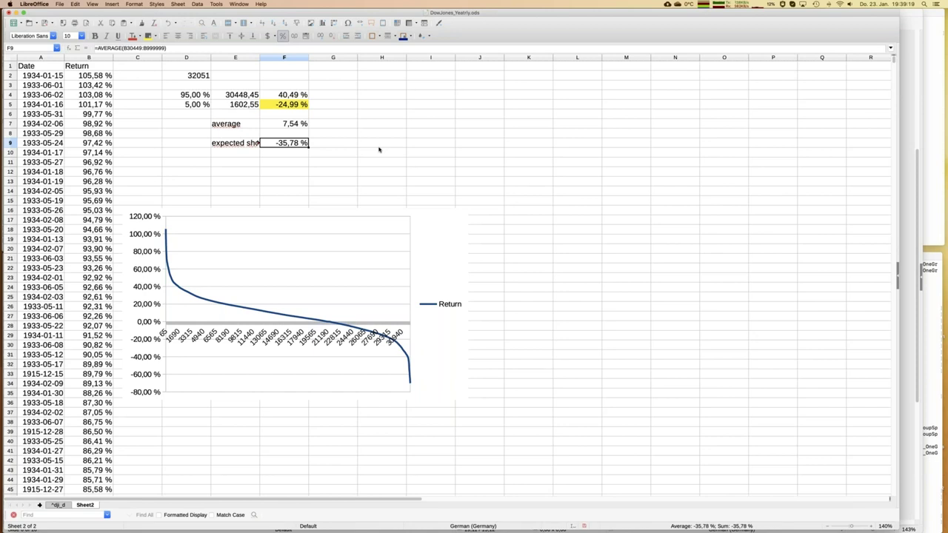
click(302, 95)
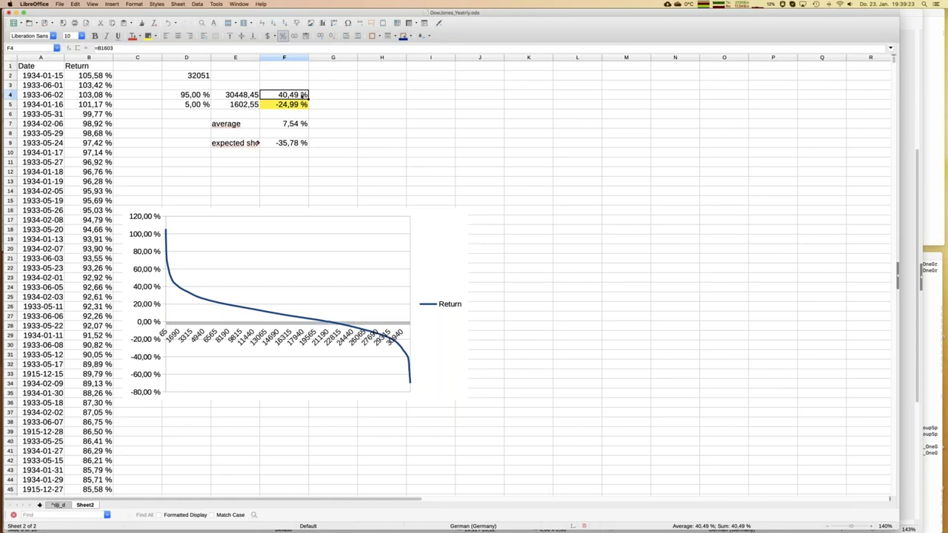
key(Left)
key(Left)
key(Right)
key(Right)
Step: Switch to the open presentation JFD_Bank_VaR_EN_20200123.odp
click(241, 5)
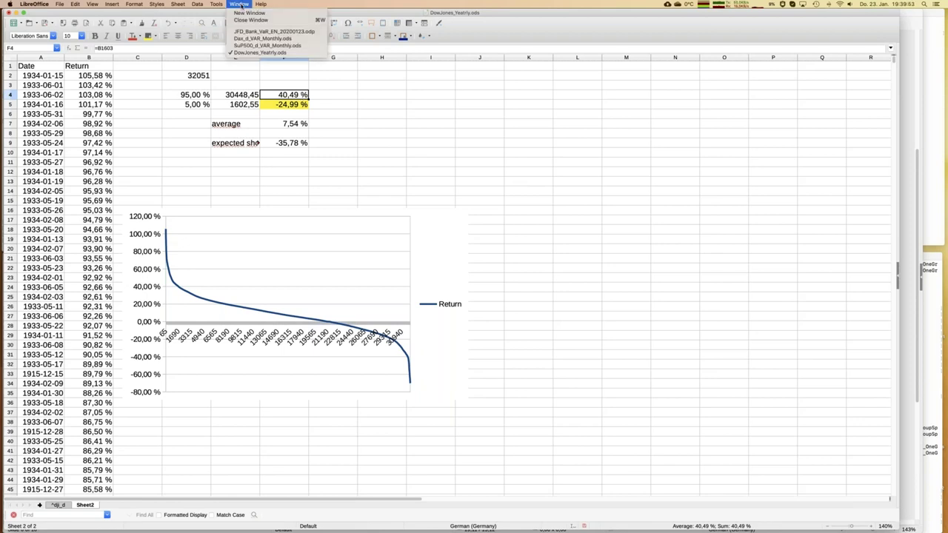
click(251, 33)
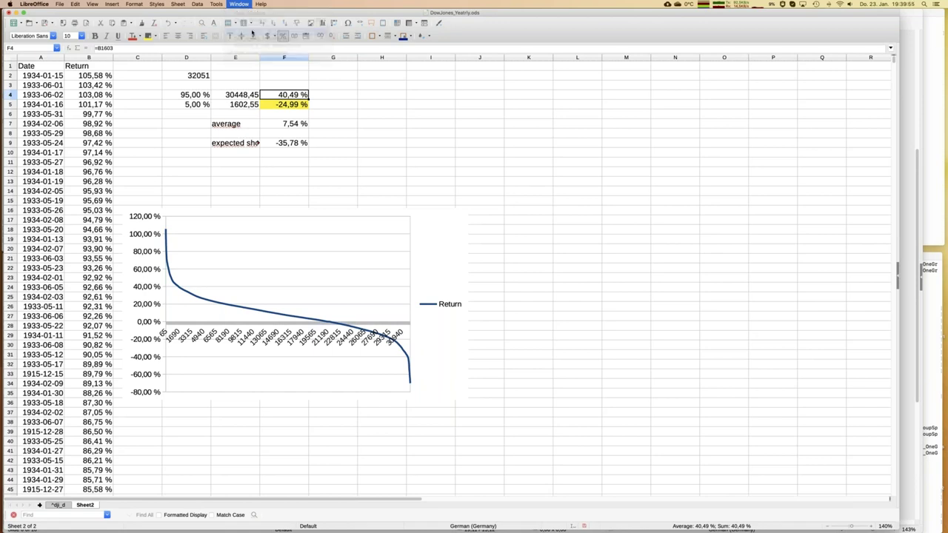
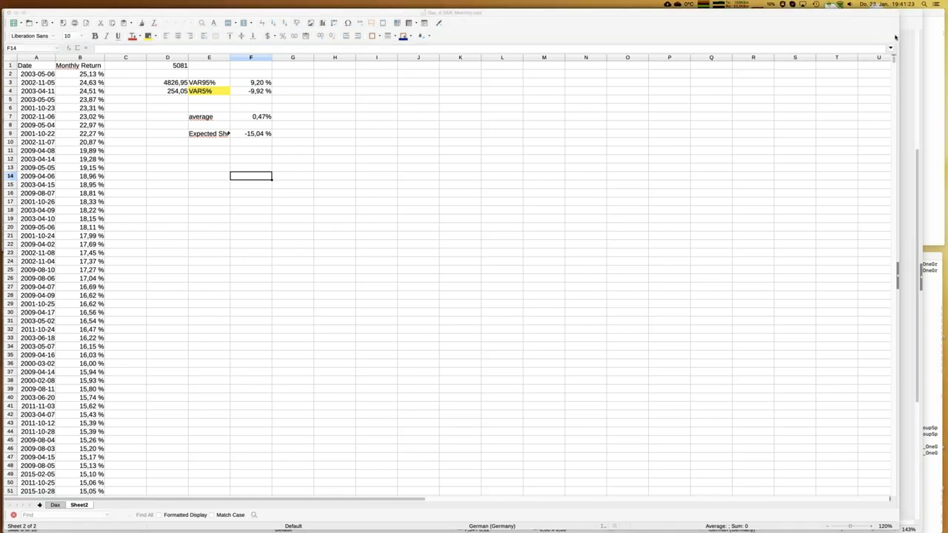
Step: Arrange the Dax_d_VAR_Monthly.ods and SuP500_d_VAR_Monthly.ods windows side by side, with the Dax spreadsheet first
click(896, 33)
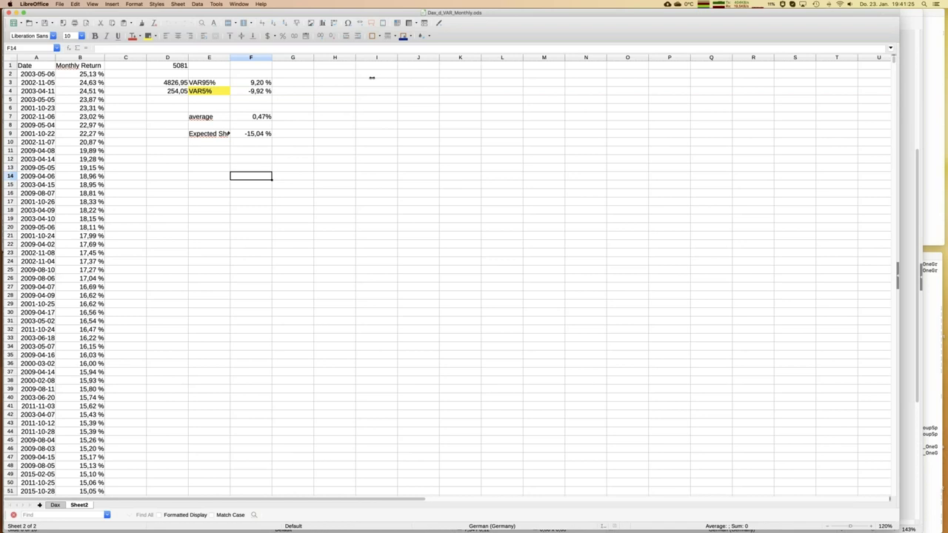
click(239, 5)
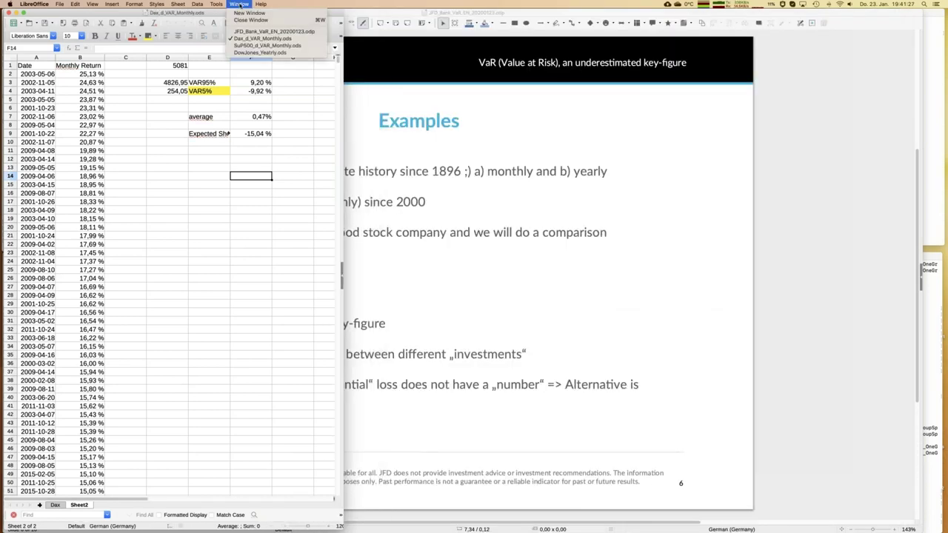
click(255, 46)
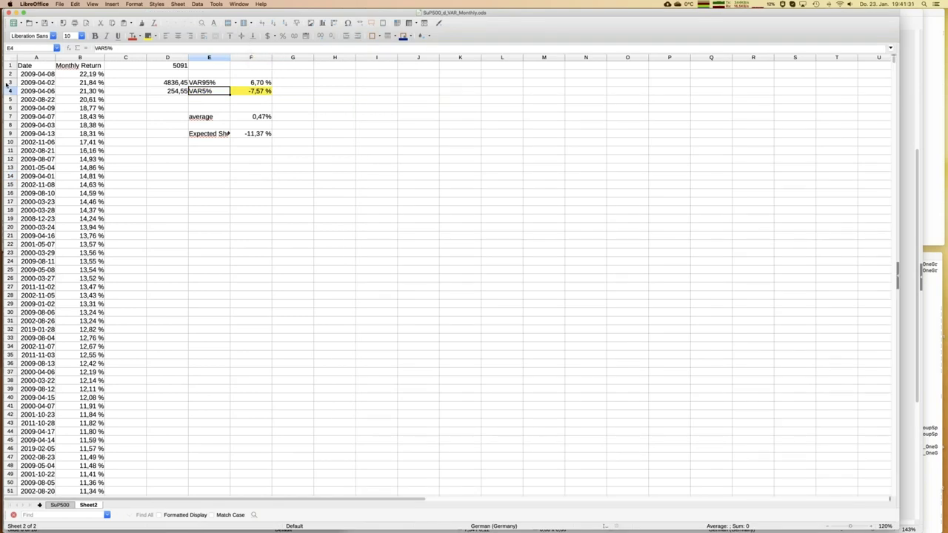
key(ctrl+alt+Right)
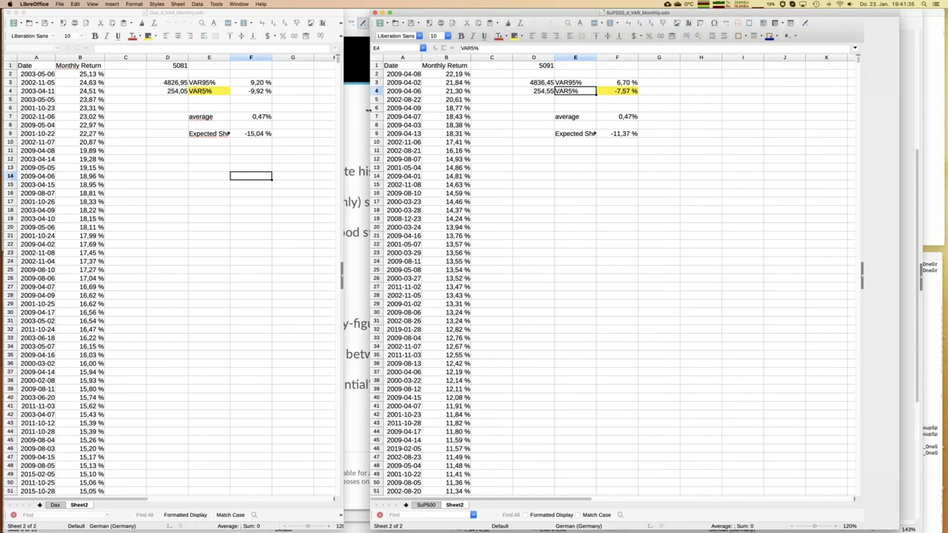
click(459, 126)
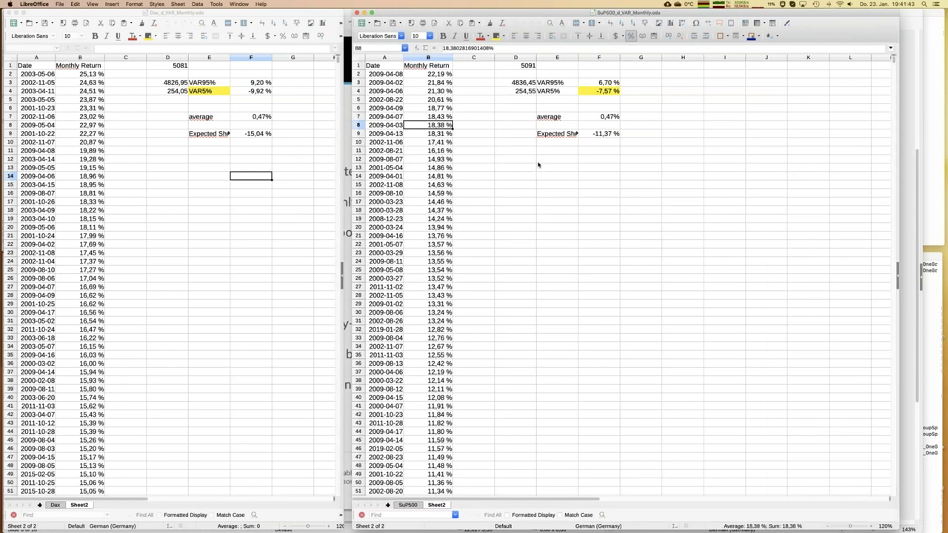
Step: Highlight the Dax 5 % VaR value in F4 and the S&P 500 VAR5% label in E4 with a yellow background
click(259, 91)
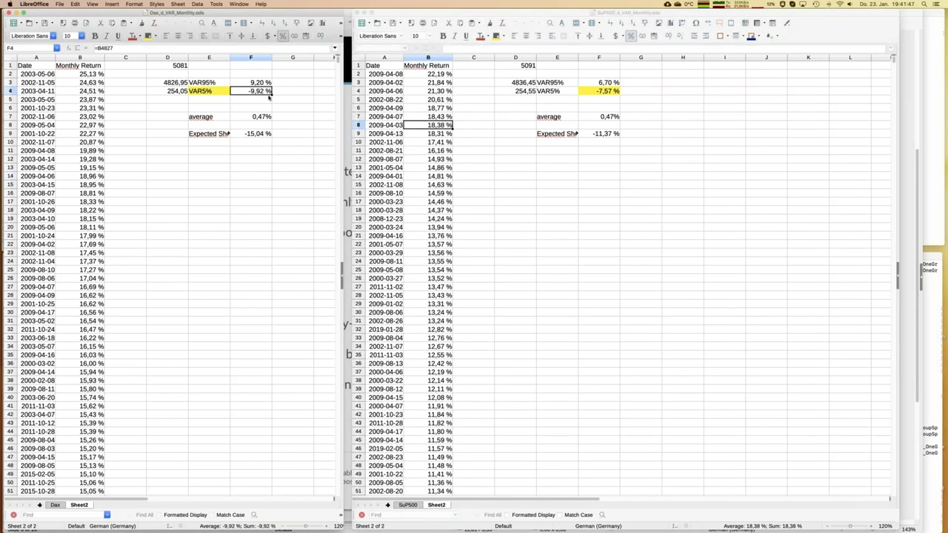
click(147, 36)
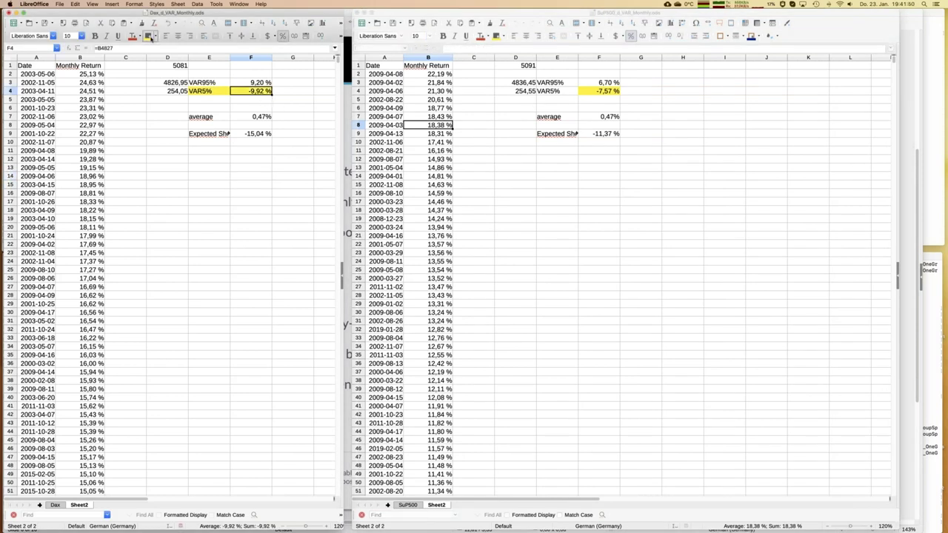
click(569, 92)
click(569, 92)
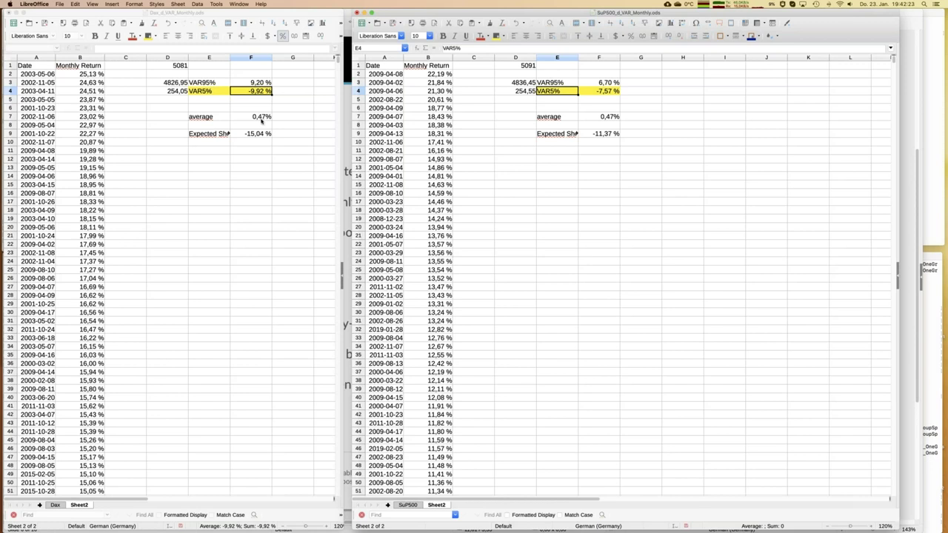
Step: Show the average return in F7 with three decimal places in both the Dax and the S&P 500 spreadsheets
click(261, 117)
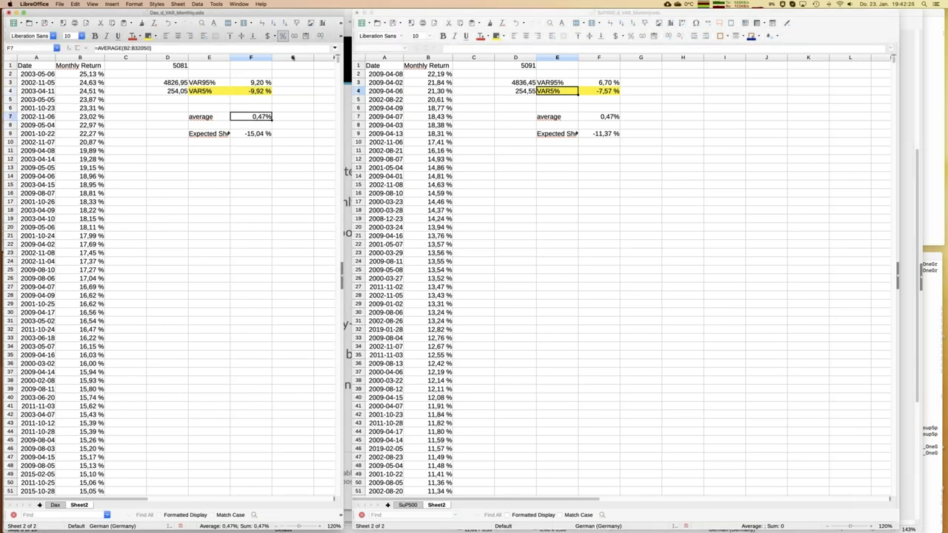
click(282, 36)
click(282, 37)
click(321, 36)
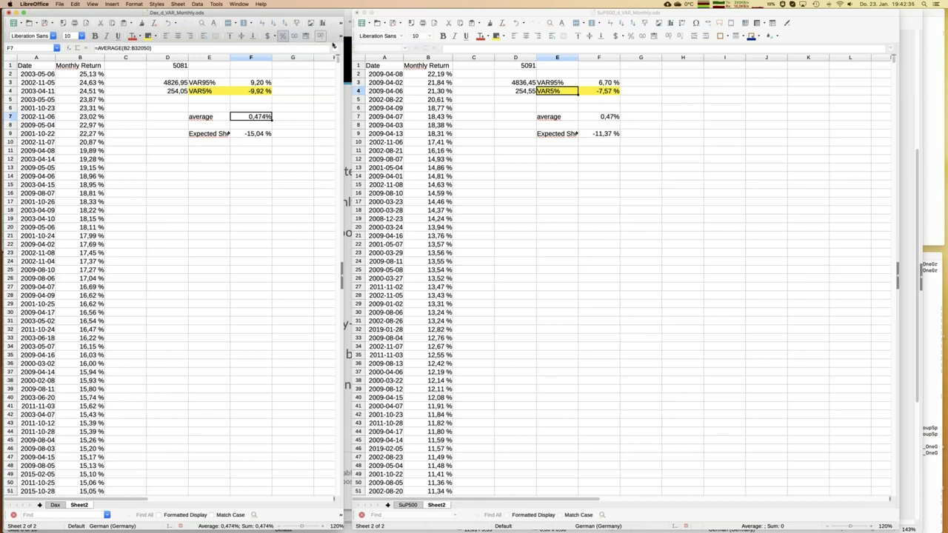
click(610, 117)
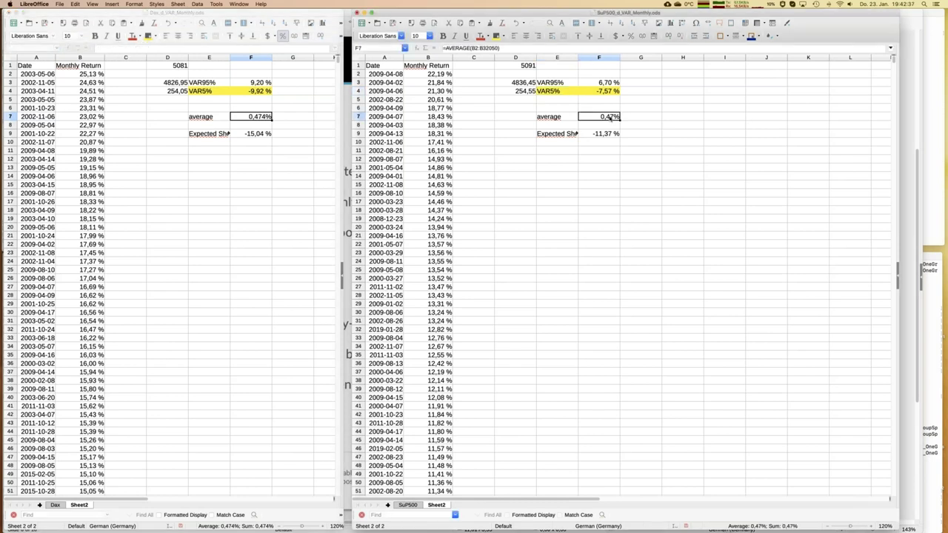
click(669, 36)
Step: Switch to Finder and open Apple.ods and DeutschTelekom.ods from the 20200123_EN_VaR folder
mouse_move(14, 156)
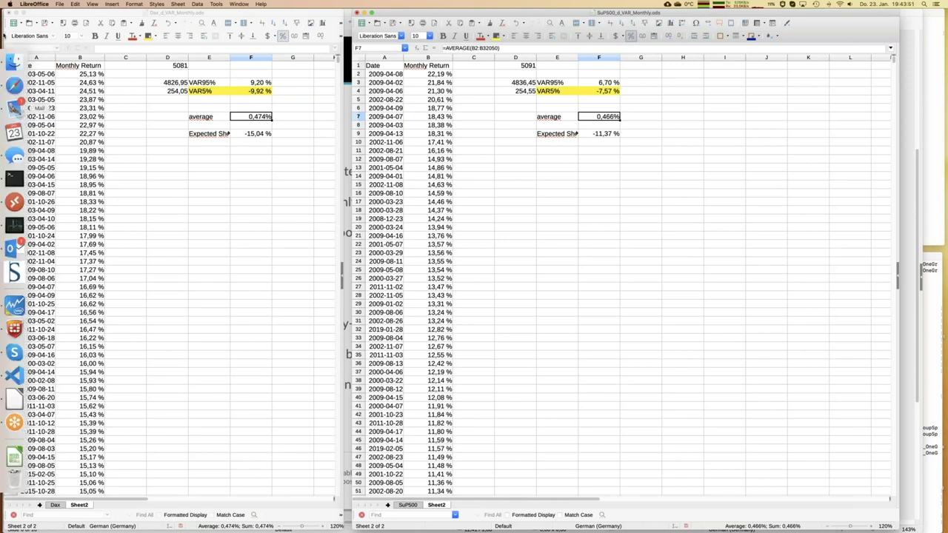
click(14, 63)
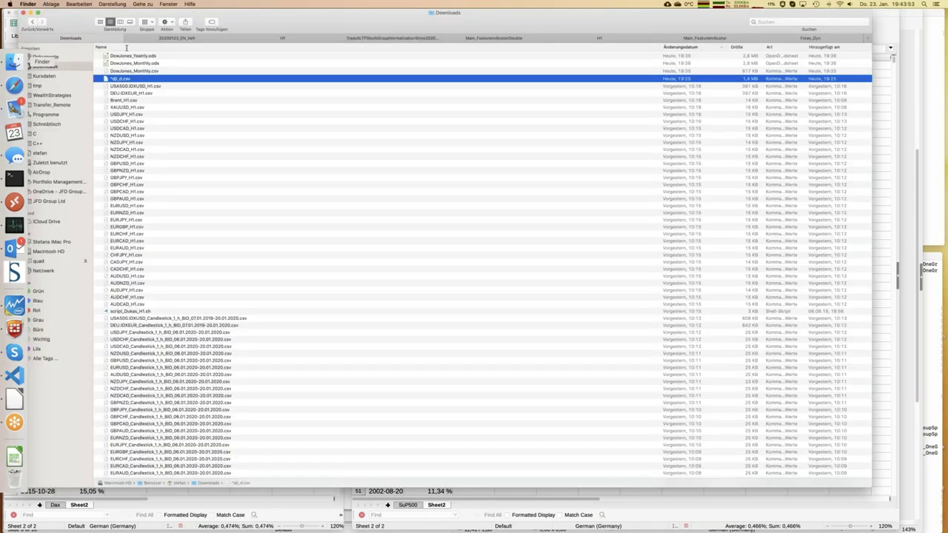
click(178, 38)
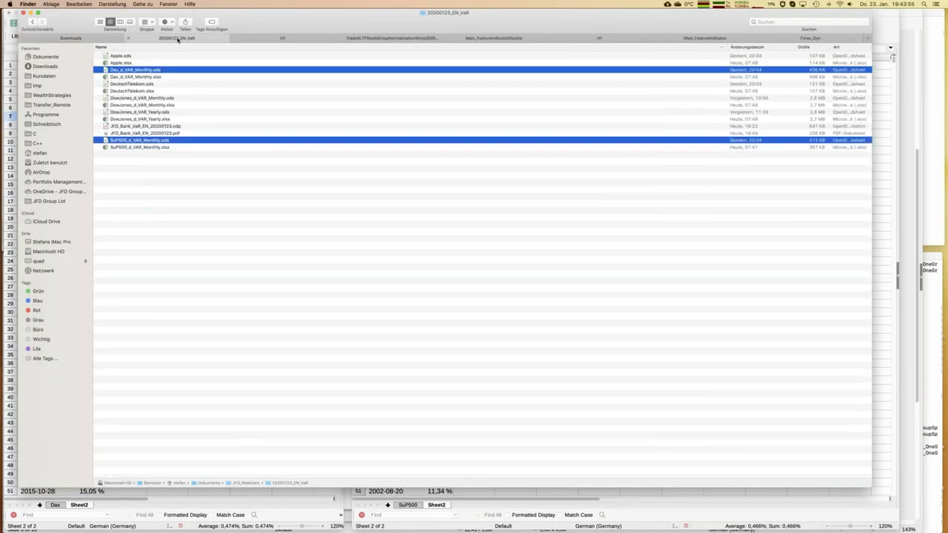
click(134, 56)
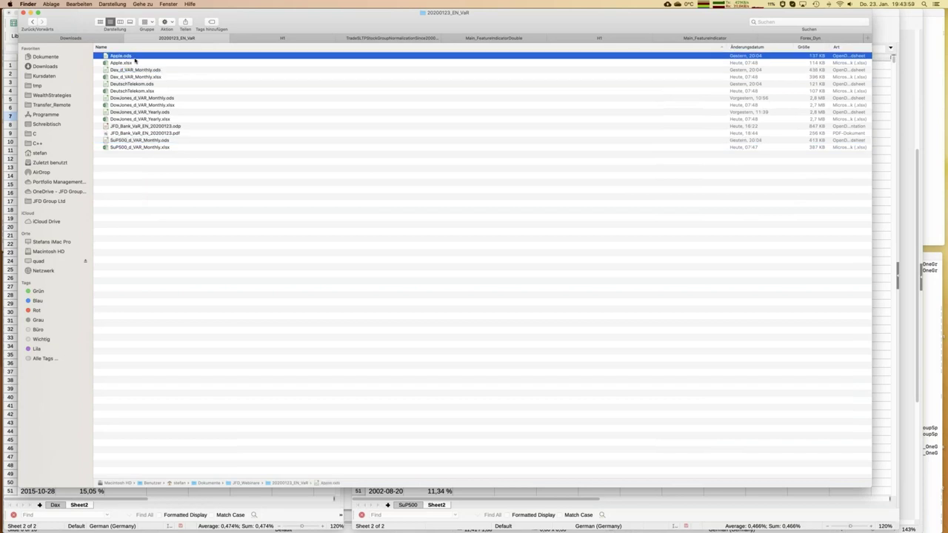
double_click(134, 57)
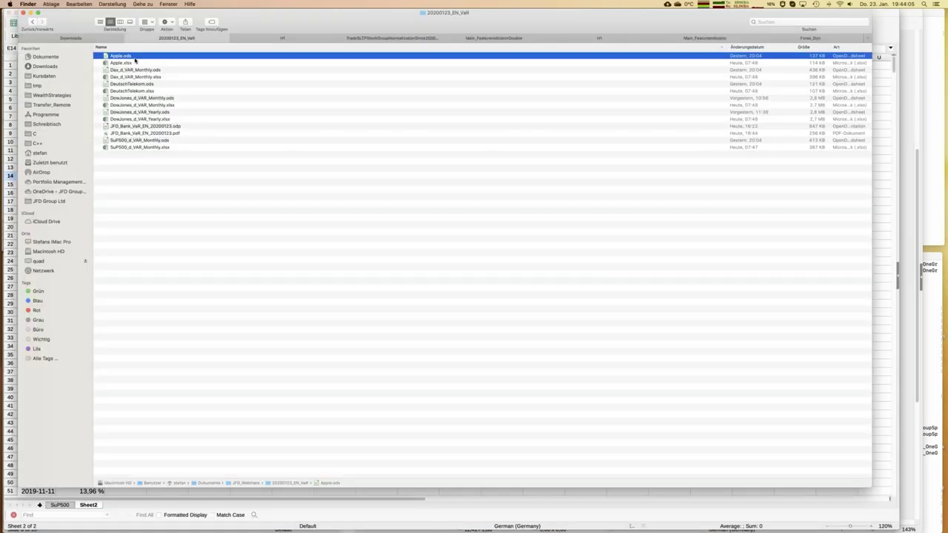
double_click(134, 83)
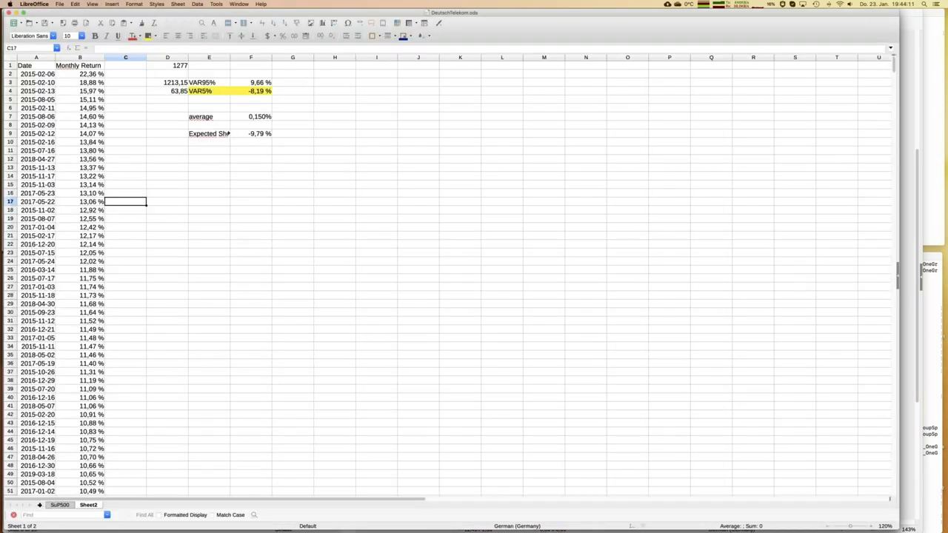
Step: Arrange the Apple.ods and DeutschTelekom.ods windows side by side, with the Apple spreadsheet first
key(ctrl+alt+Right)
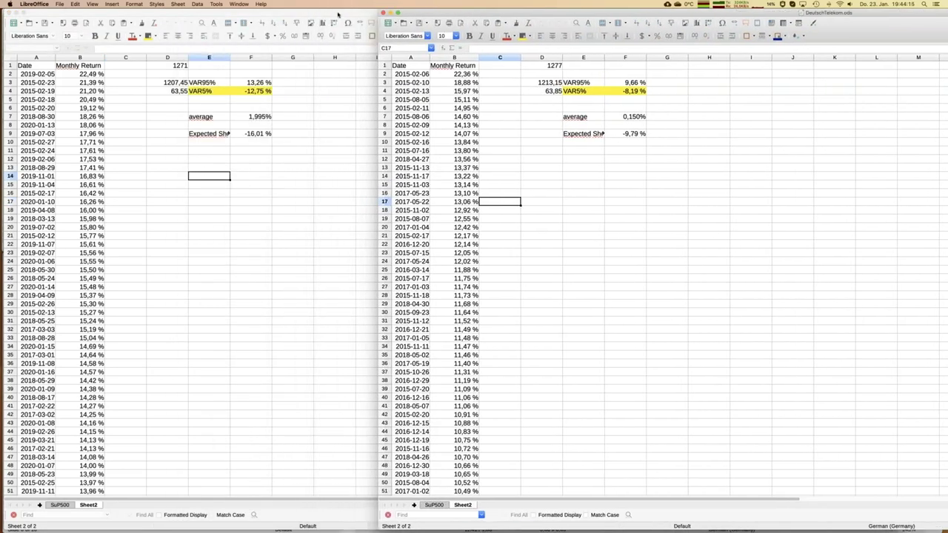
double_click(338, 13)
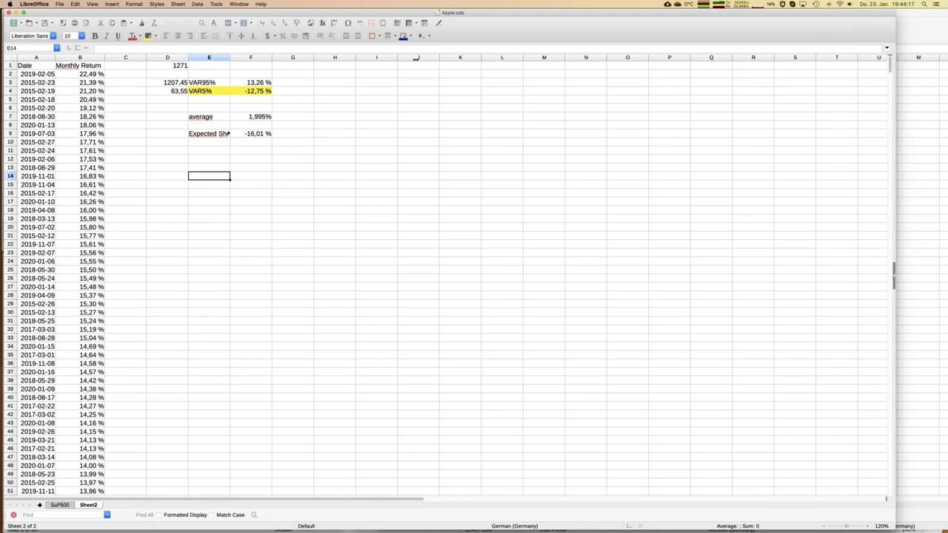
drag(416, 58, 369, 59)
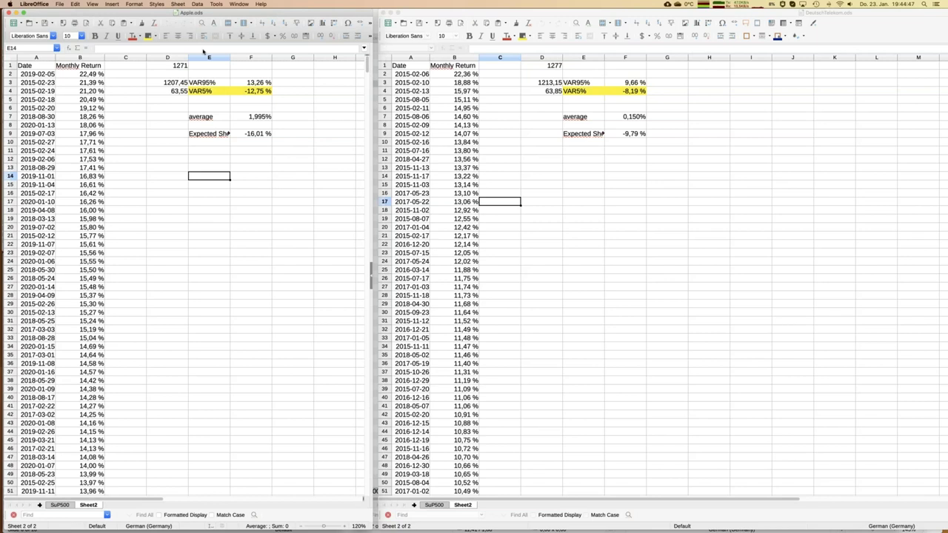
Step: Compare the 5 % Value at Risk and average monthly return of Apple with those of Deutsche Telekom
click(240, 103)
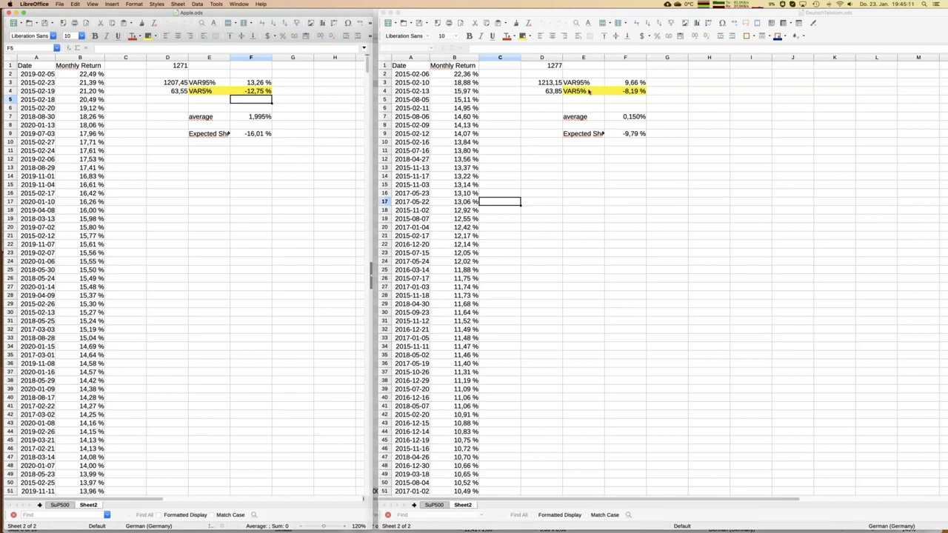
click(589, 91)
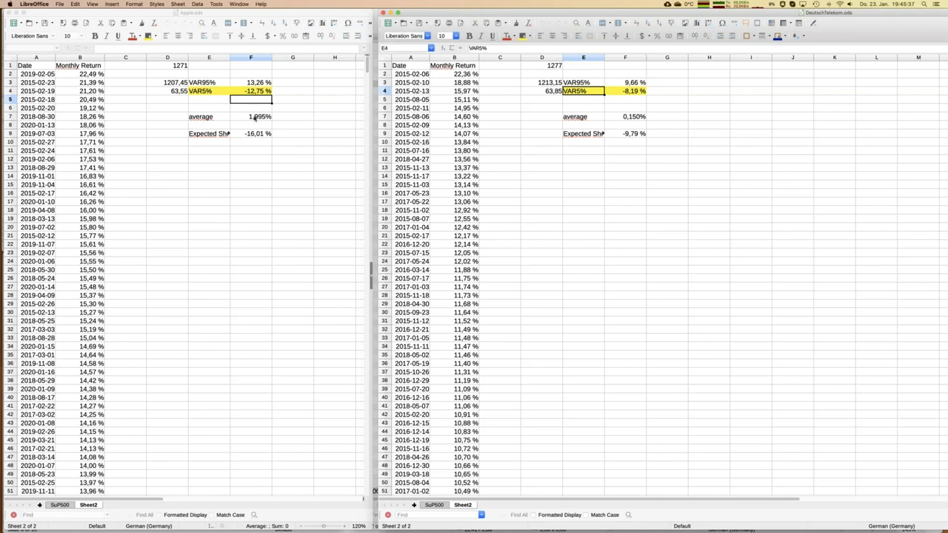
click(254, 117)
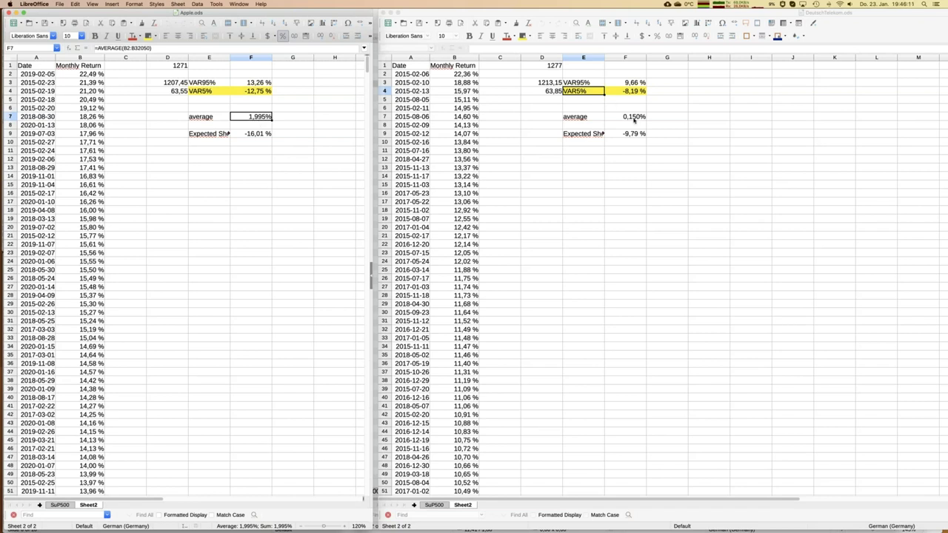
click(633, 119)
click(634, 118)
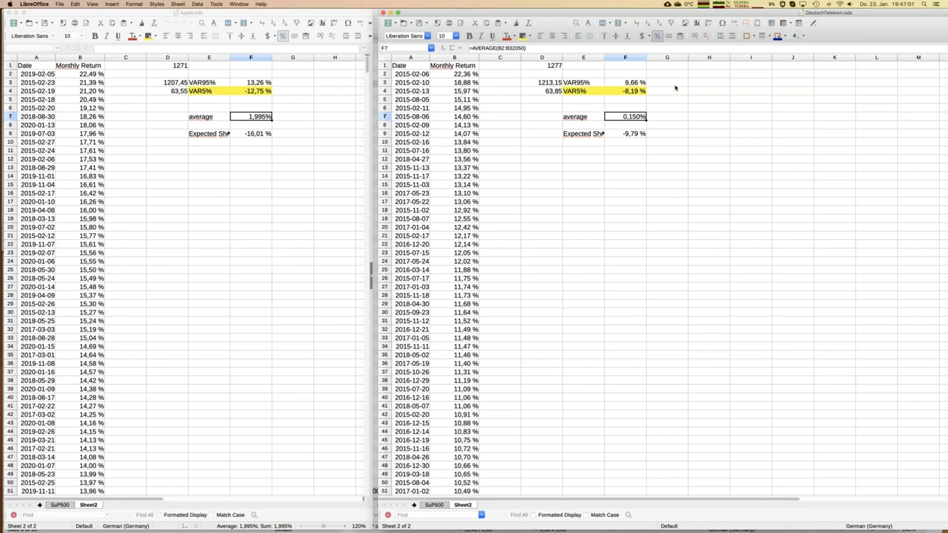
click(256, 201)
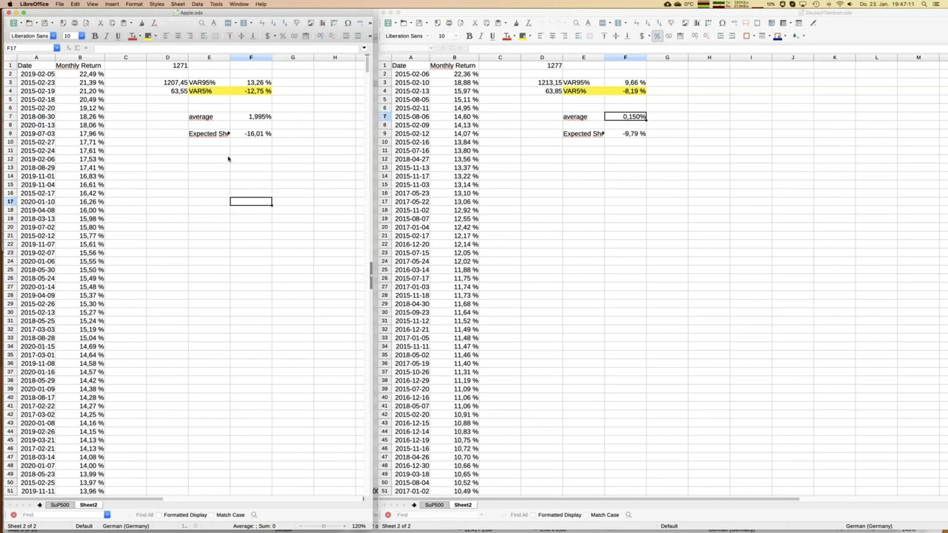
Step: Switch to the open presentation JFD_Bank_VaR_EN_20200123.odp and go to slide 7
mouse_move(3, 209)
click(239, 4)
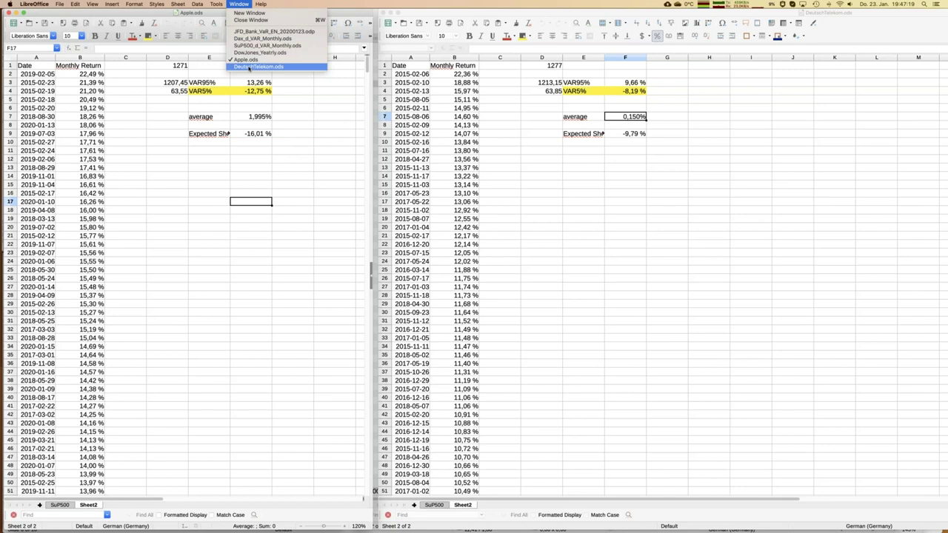
click(252, 32)
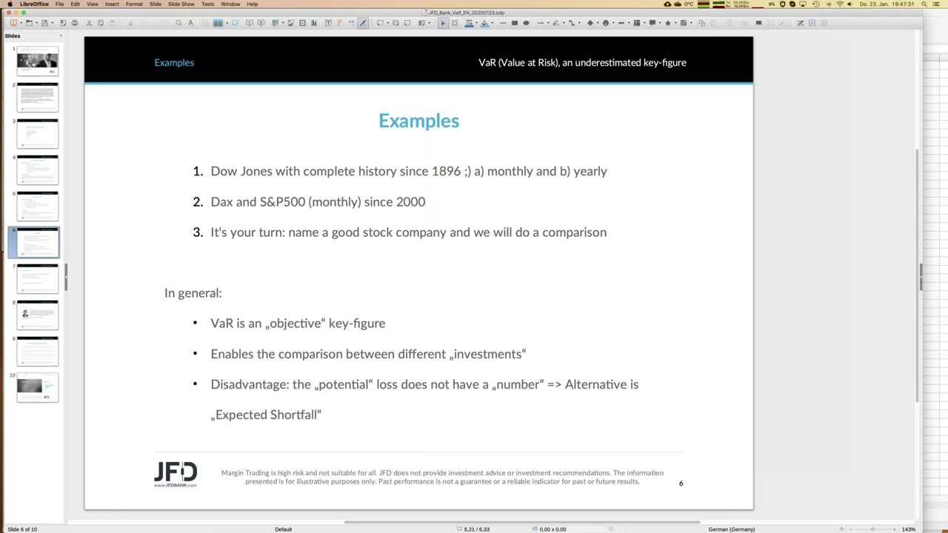
click(37, 284)
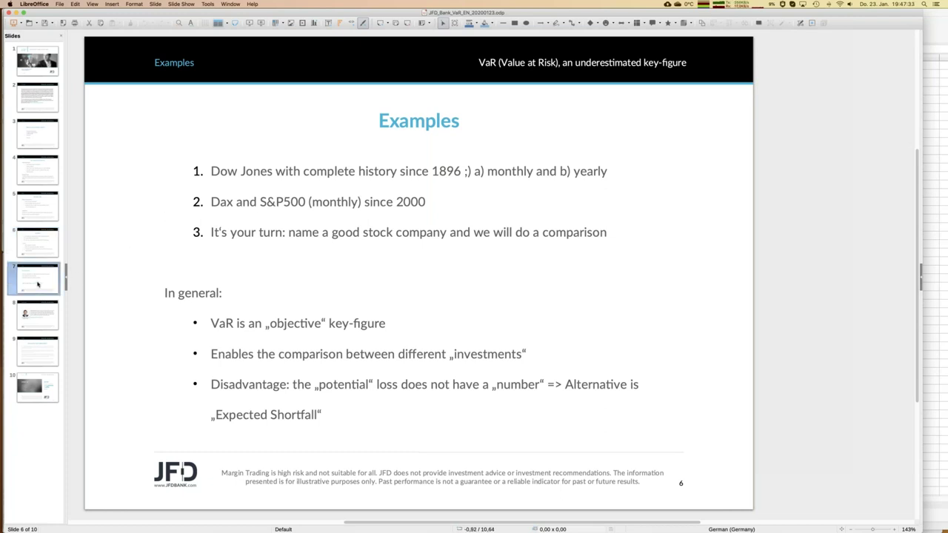